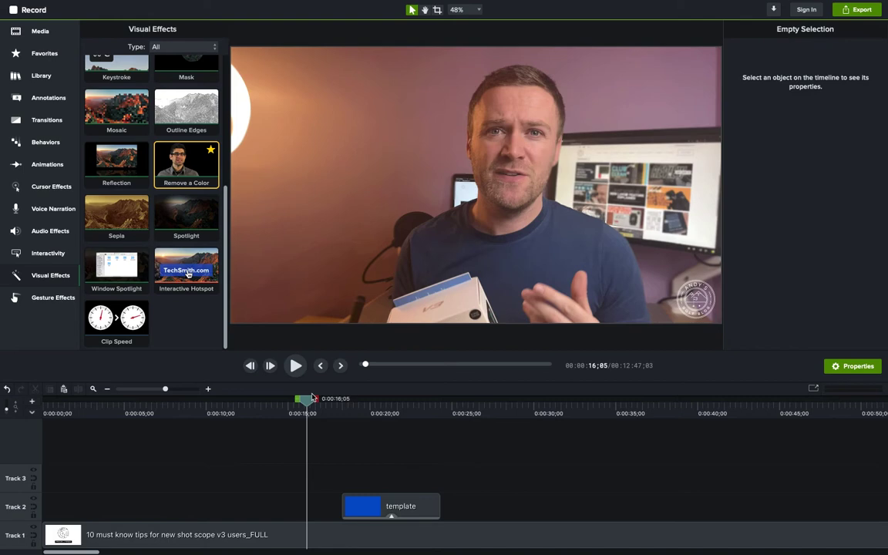
Play back the keyed blue banner, then park the playhead near 0:00:20 where it appears.
key(space)
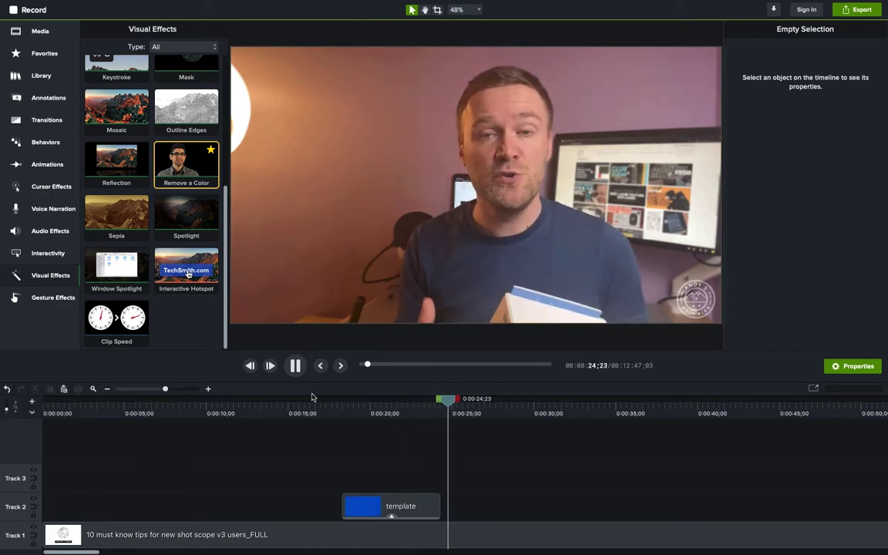
key(space)
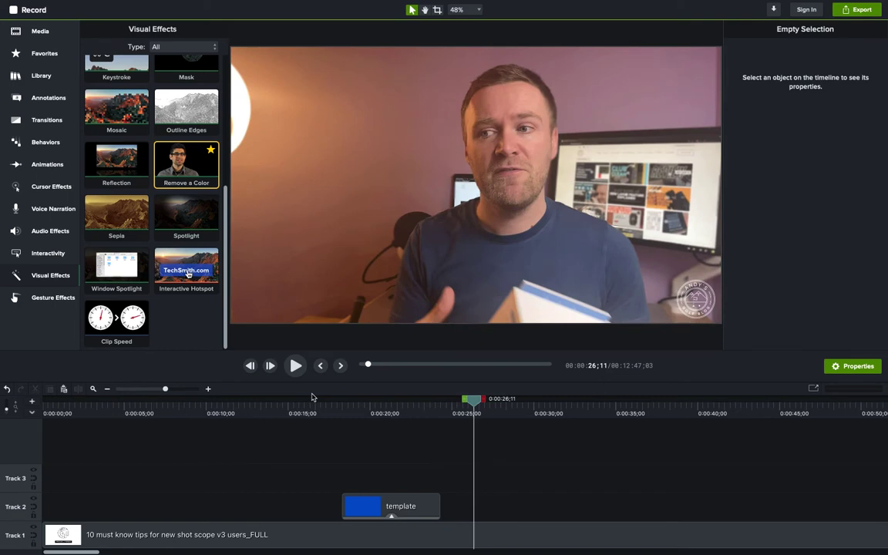
click(374, 407)
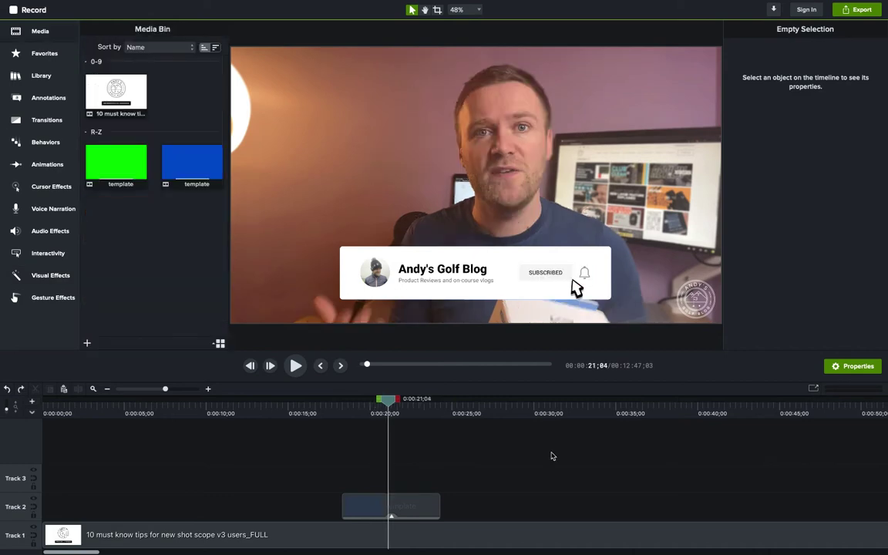
Delete the blue template clip from Track 2 and remove the unused template media from the bin.
click(412, 503)
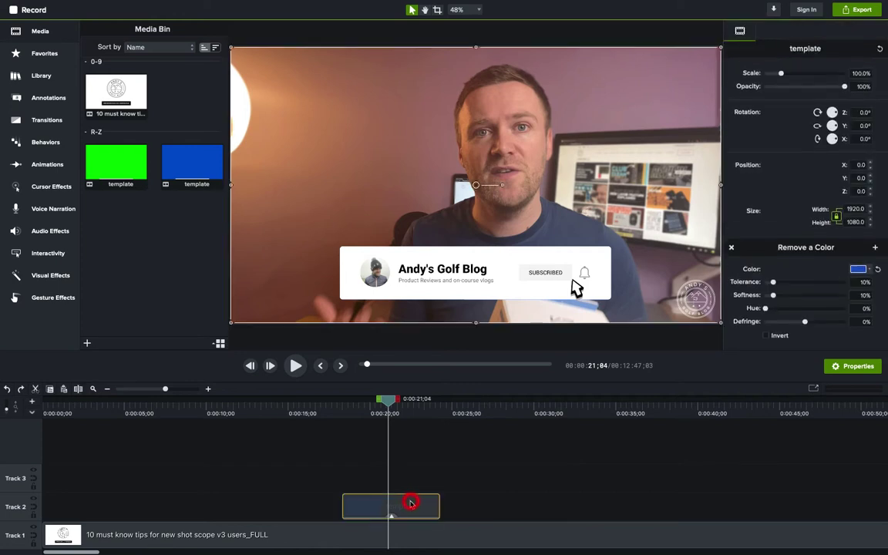
key(Delete)
right_click(178, 249)
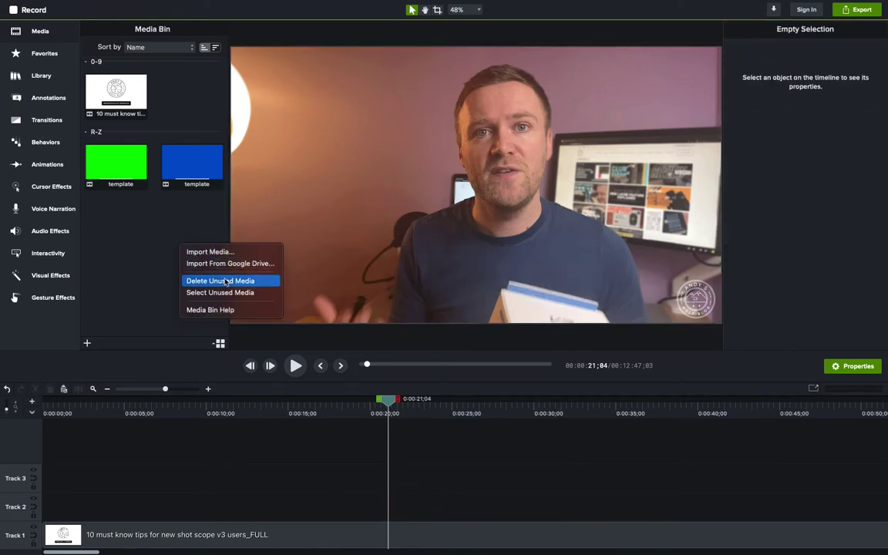
click(223, 279)
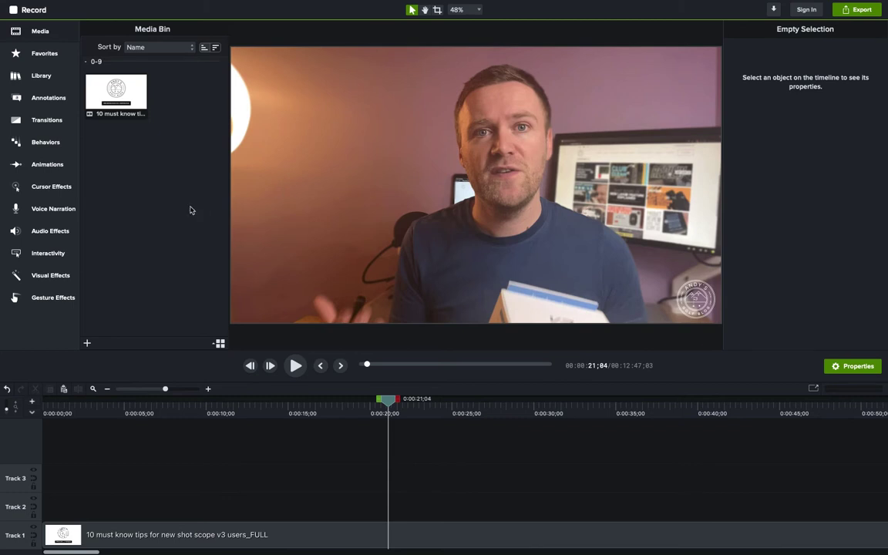
Start Import Media and select template.mp4 and audio.wav in Footage > MP4 blue background.
click(49, 29)
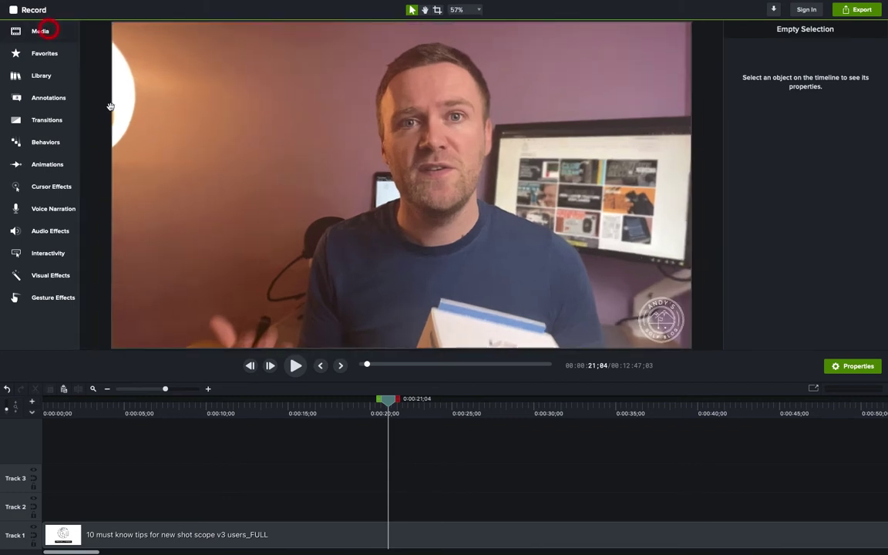
click(50, 34)
right_click(159, 186)
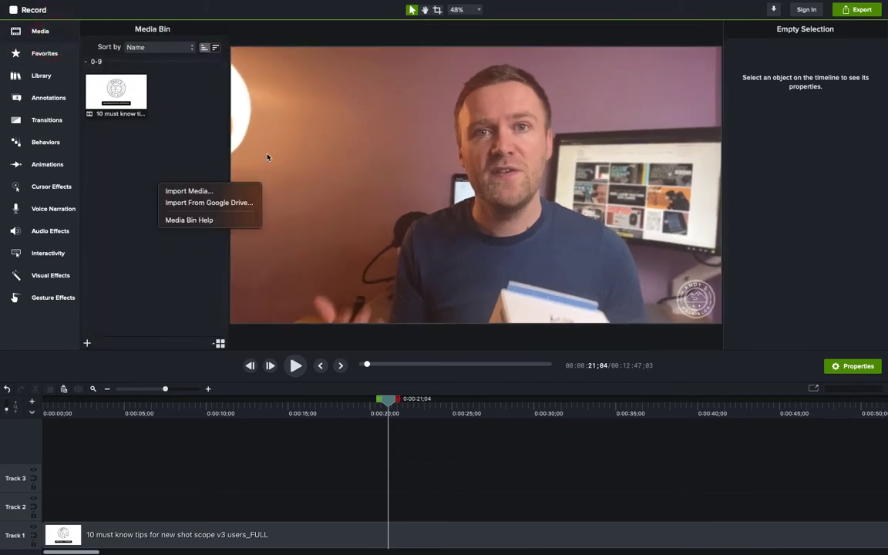
click(206, 192)
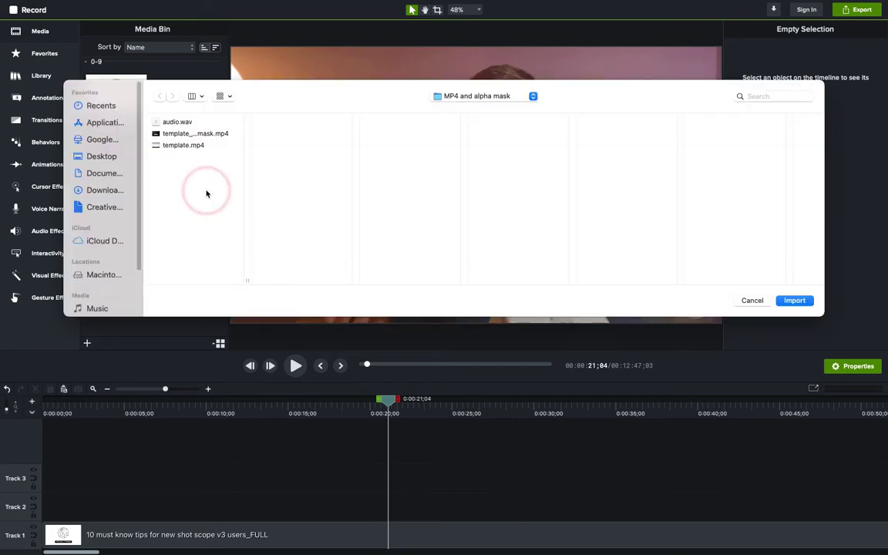
click(493, 95)
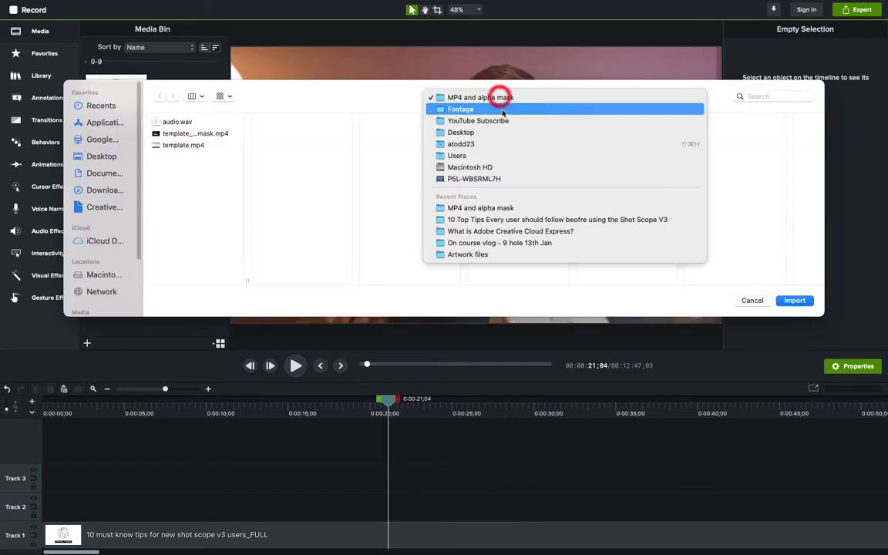
click(502, 109)
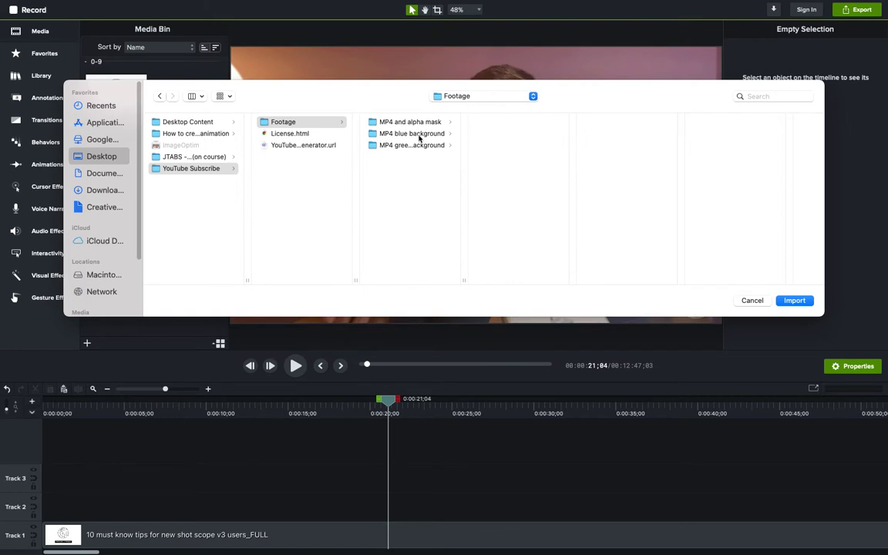
click(416, 136)
click(510, 135)
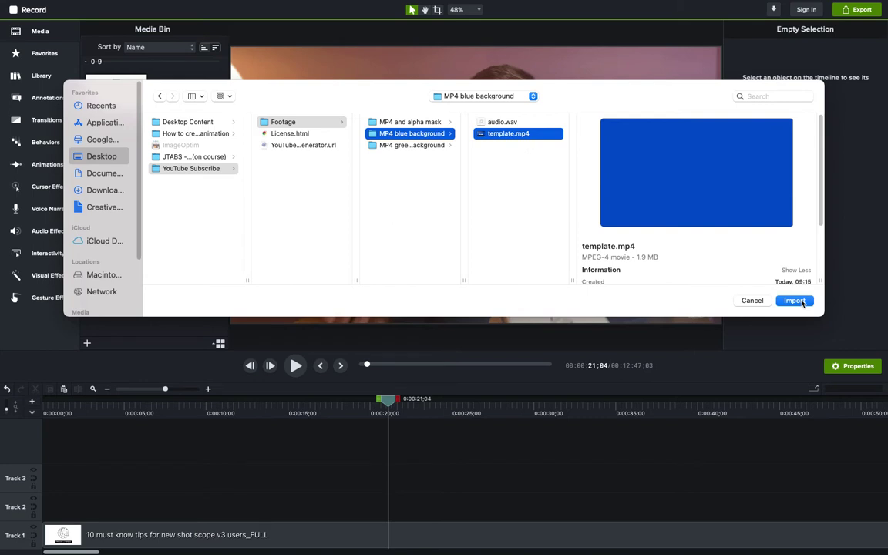
shift+click(505, 122)
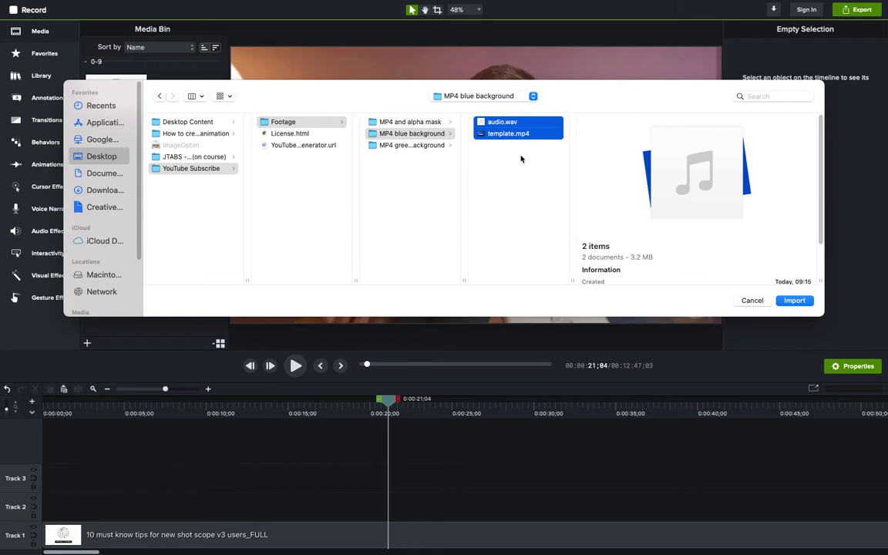
Import the selected blue template.mp4 and audio.wav into the media bin.
click(794, 300)
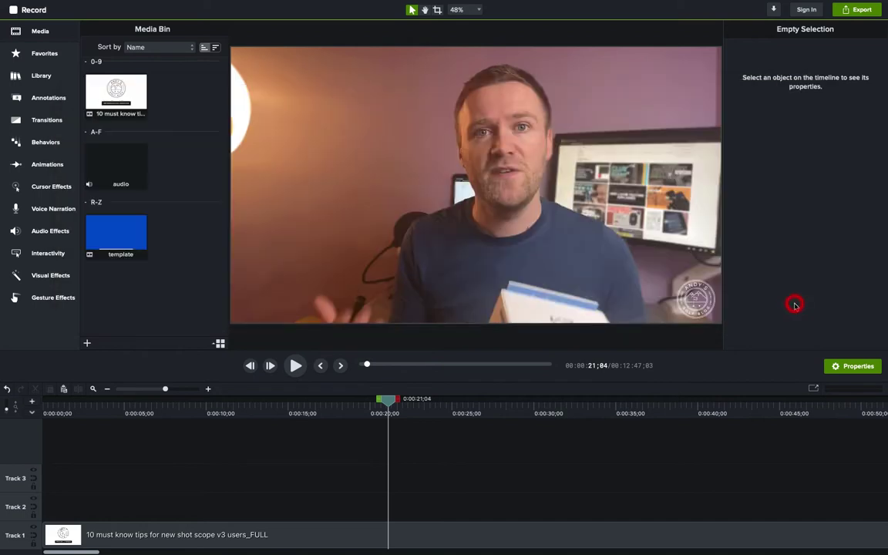
right_click(180, 240)
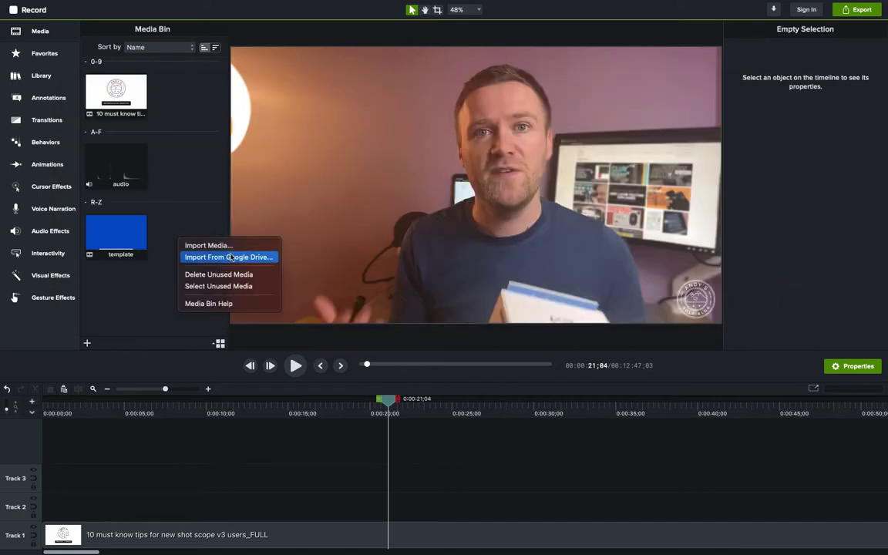
click(223, 247)
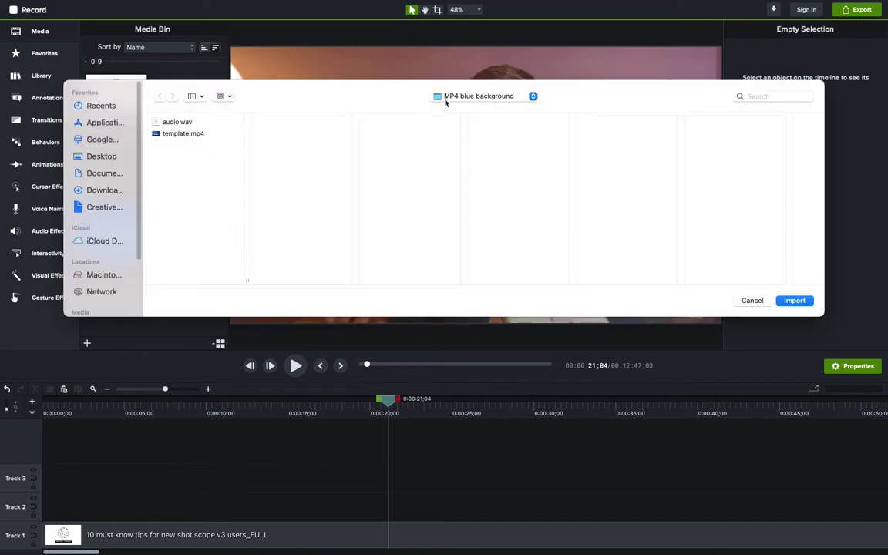
Import template.mp4 and audio.wav from Footage > MP4 green background.
click(451, 98)
click(457, 109)
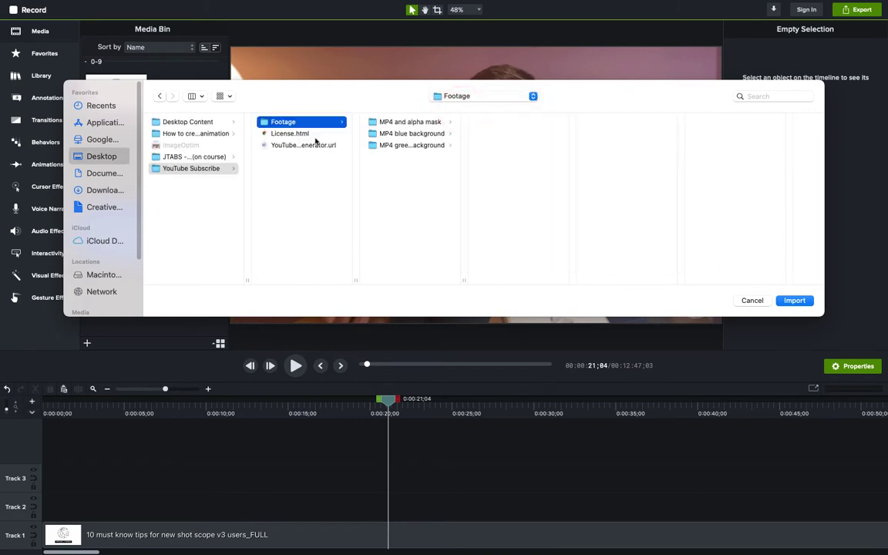
click(404, 147)
click(509, 134)
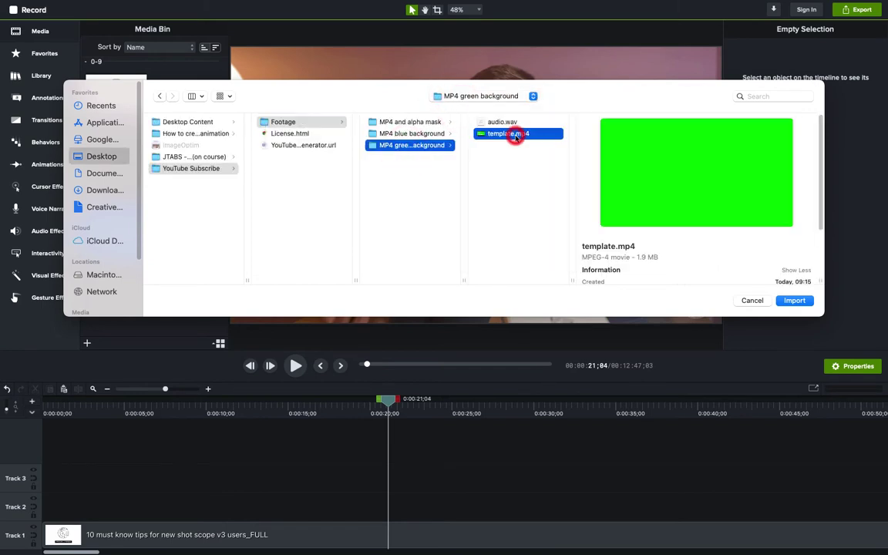
shift+click(502, 122)
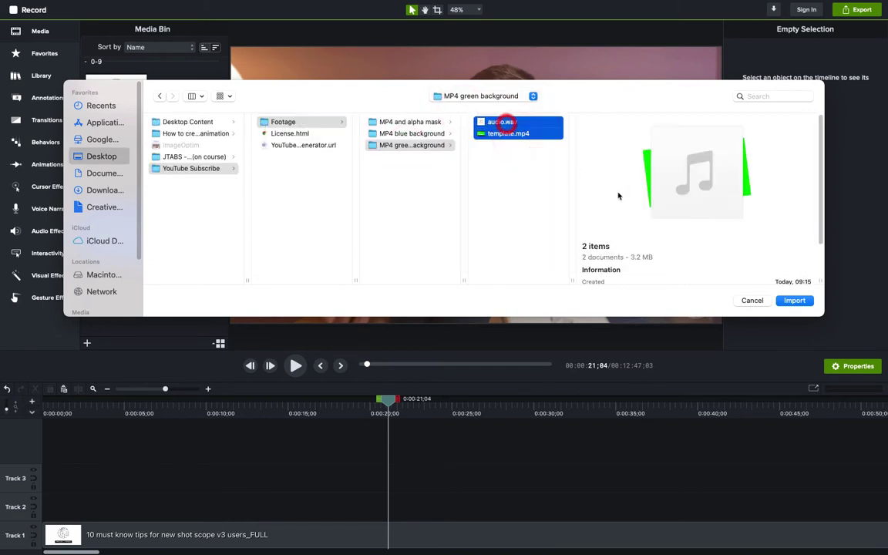
click(794, 300)
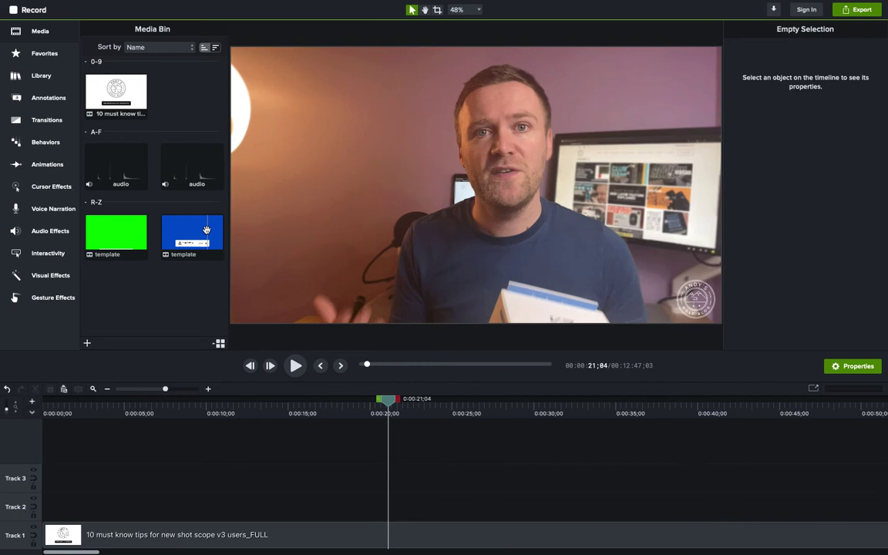
Place the green template on Track 2 at about 0:00:21 with its audio aligned on Track 3.
click(128, 257)
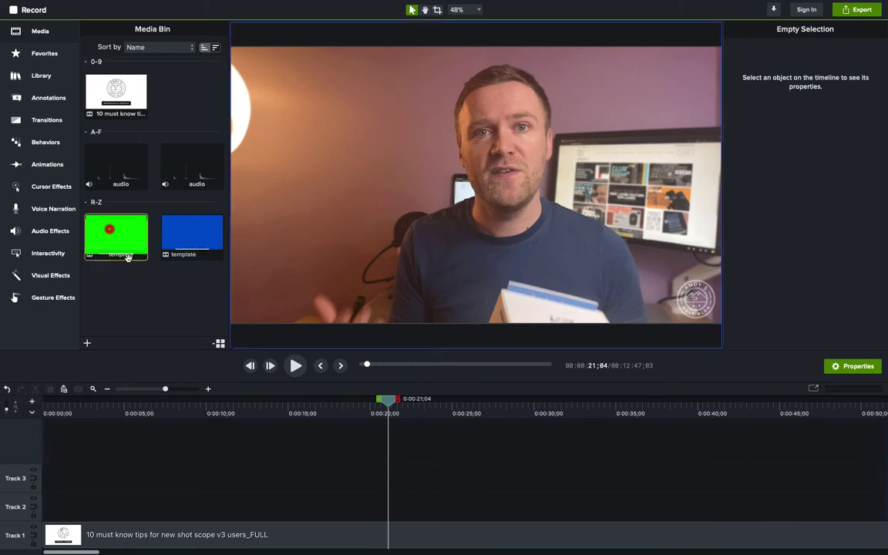
drag(128, 257, 390, 516)
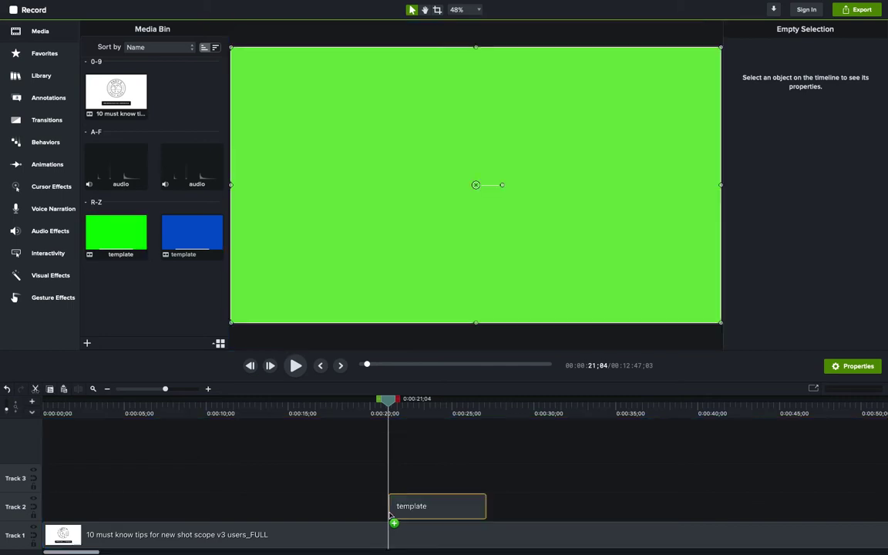
drag(386, 398, 429, 406)
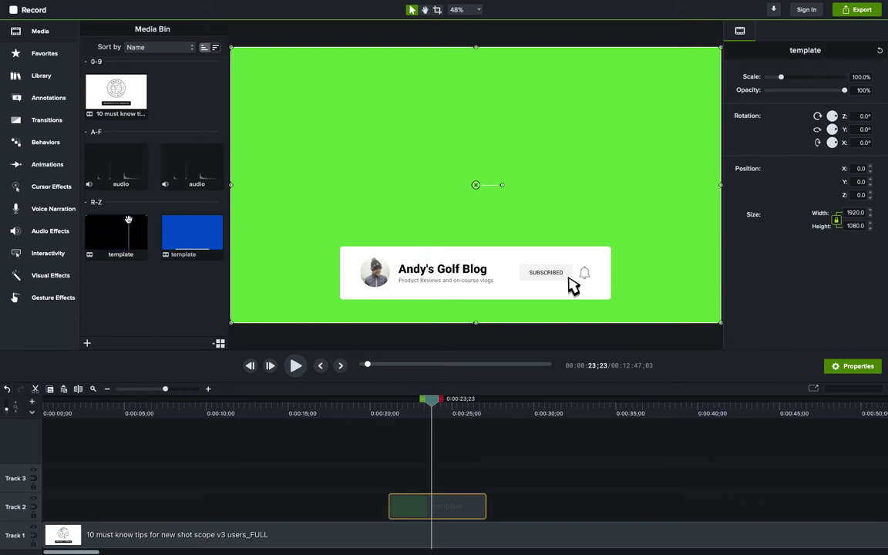
drag(121, 158, 392, 478)
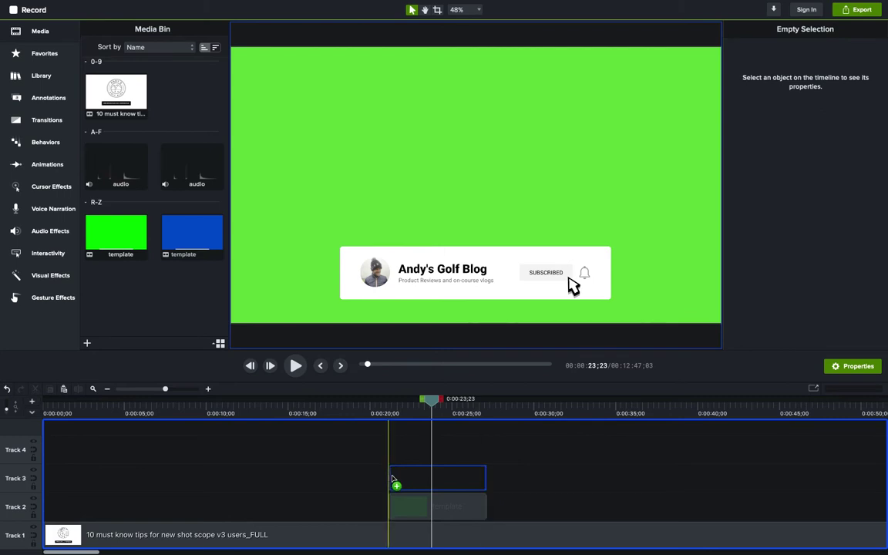
drag(392, 478, 392, 478)
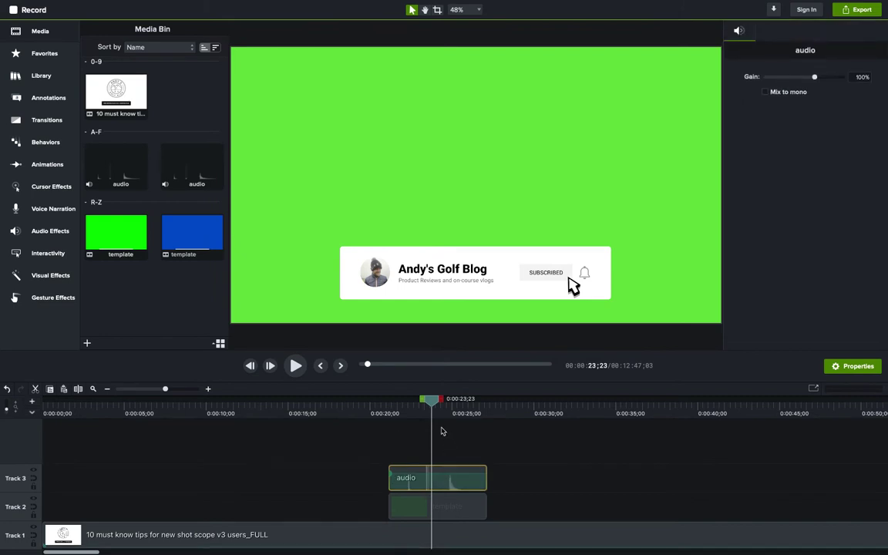
Preview the bell animation up to 0:00:26;01 and re-seat the green template clip on Track 2.
click(431, 400)
key(space)
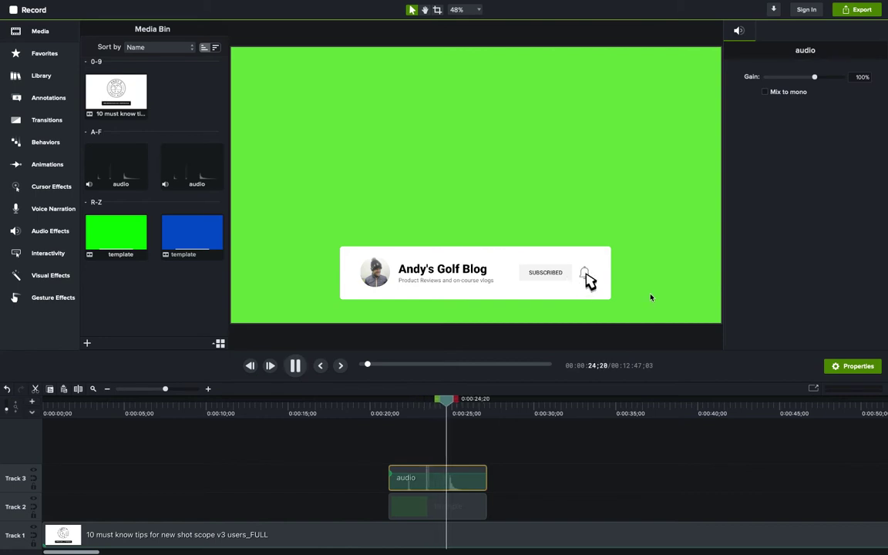
key(space)
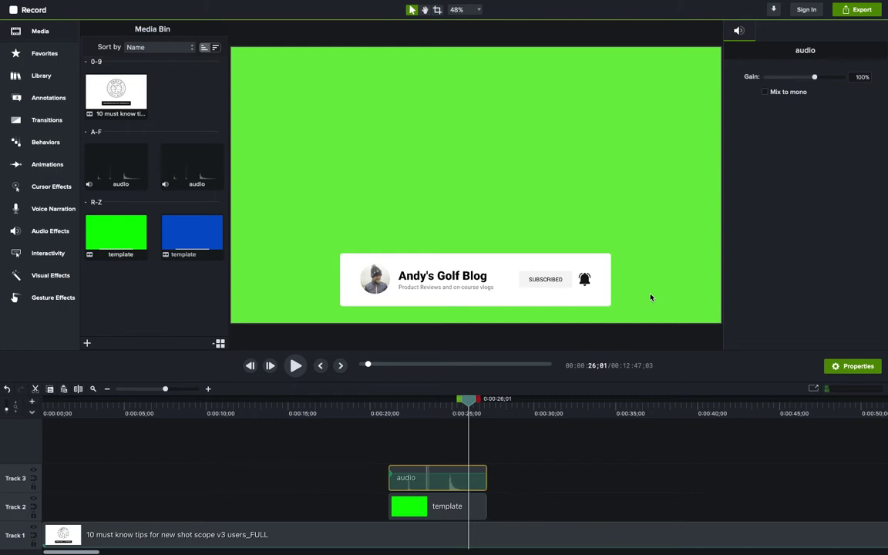
click(456, 506)
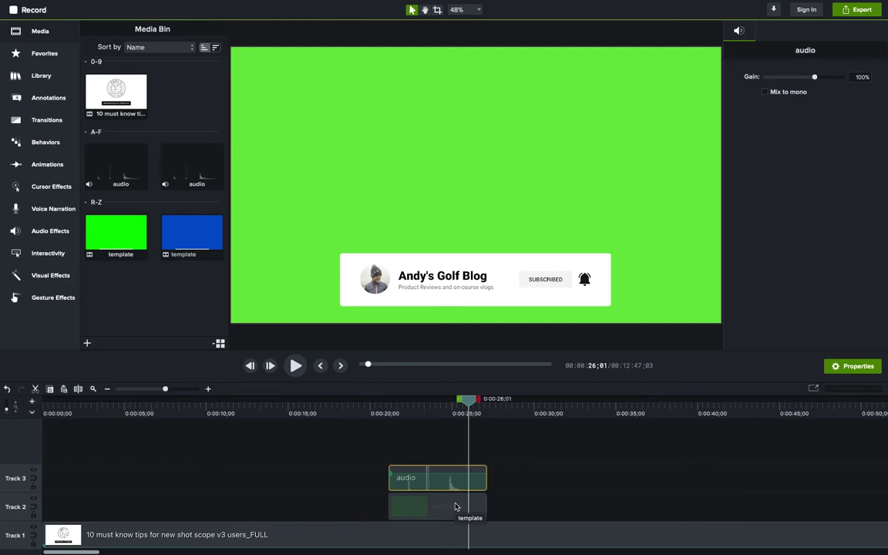
drag(455, 507, 455, 506)
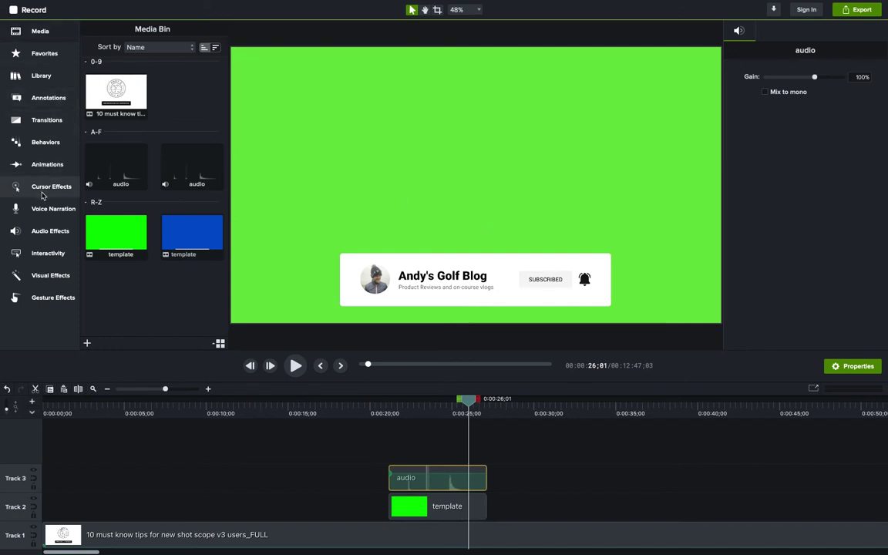
Browse the Visual Effects list and Favorites to locate the Remove a Color effect.
click(61, 279)
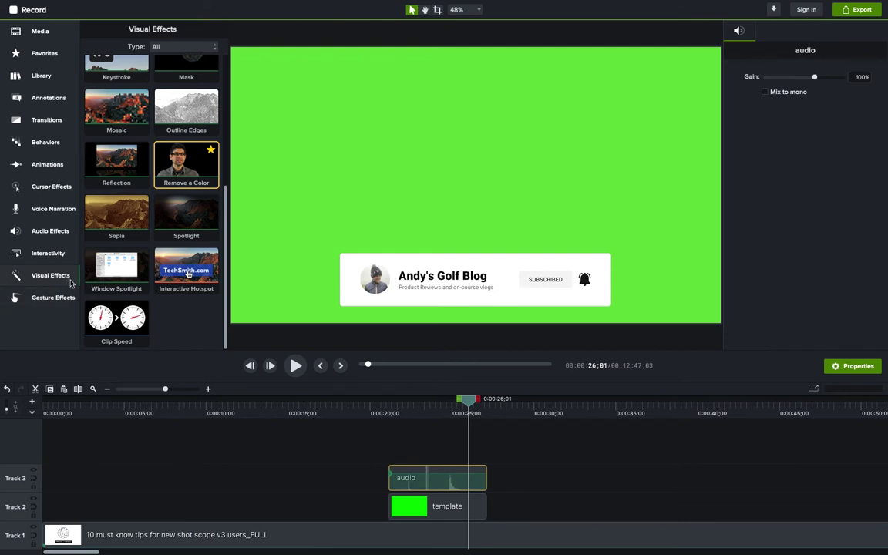
scroll(169, 240, up, 3)
scroll(170, 240, up, 3)
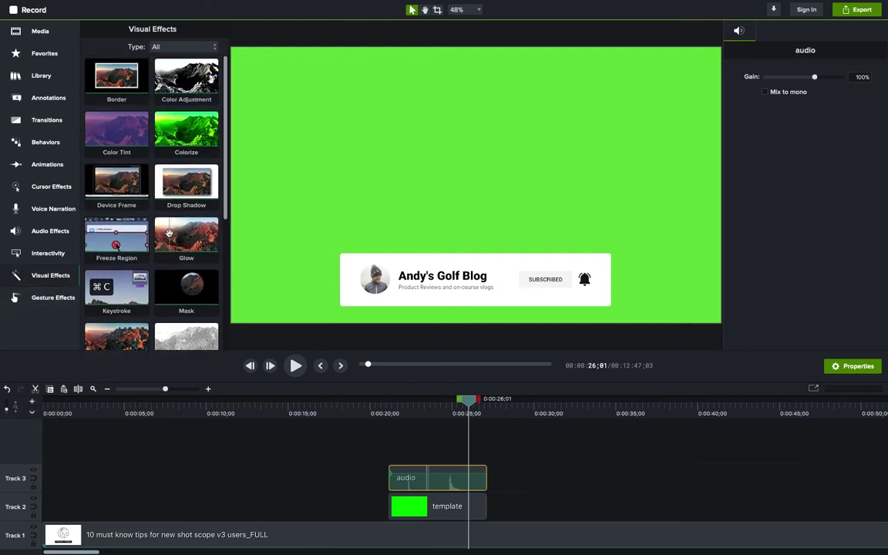
scroll(163, 210, down, 1)
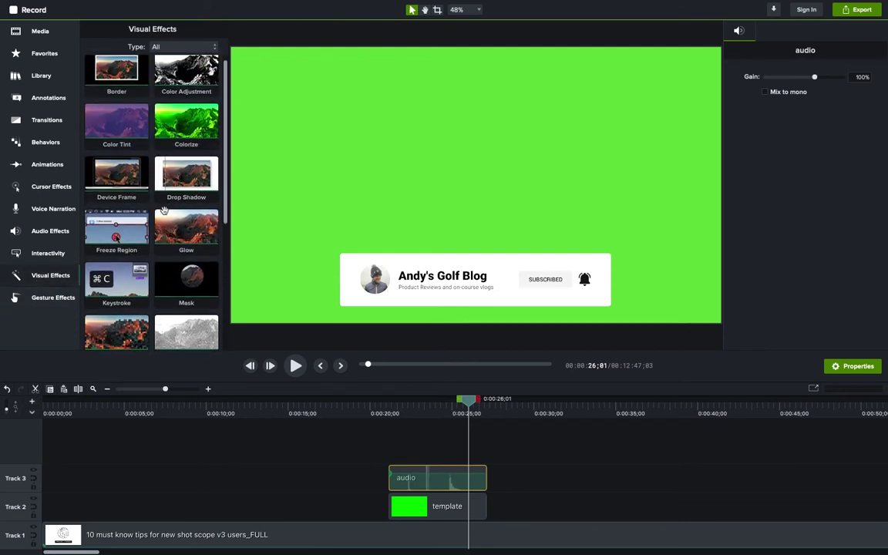
scroll(163, 209, down, 4)
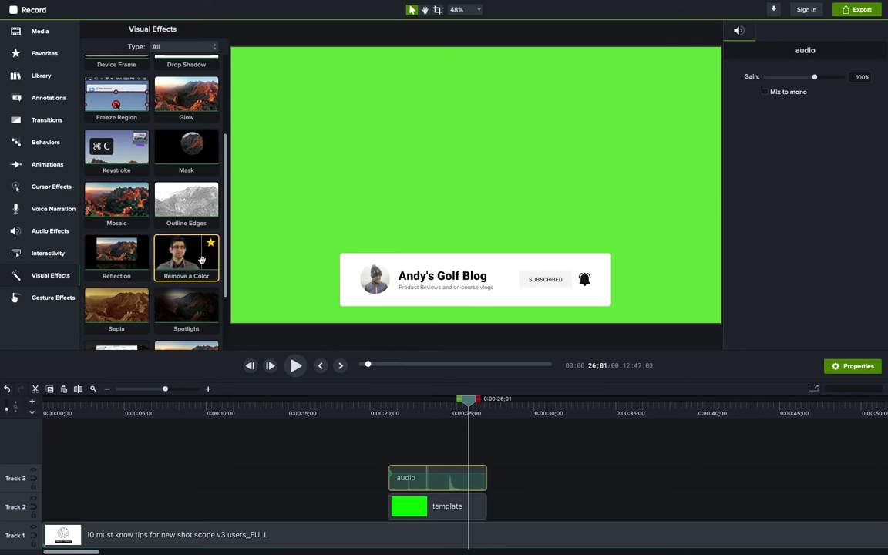
click(45, 54)
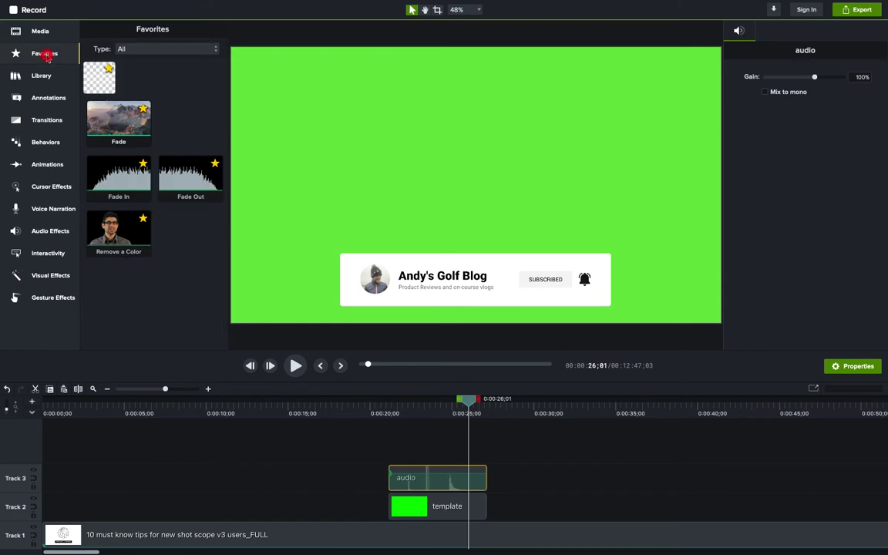
click(58, 276)
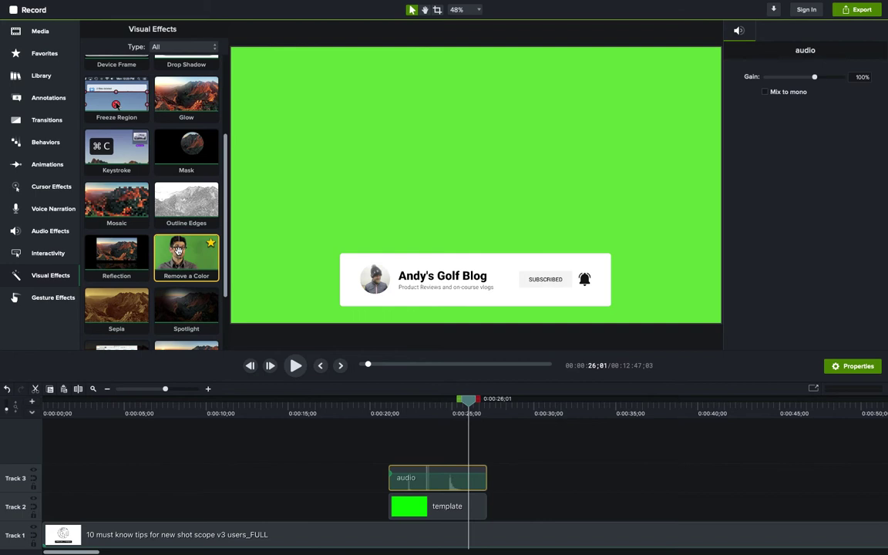
Apply Remove a Color to the green template clip on Track 2 and rewind to about 0:22.
drag(172, 253, 431, 504)
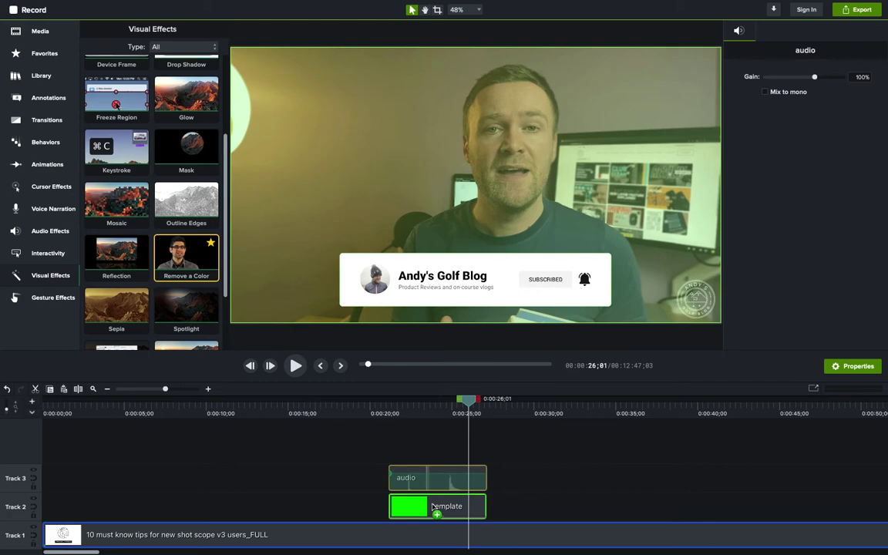
drag(432, 506, 433, 507)
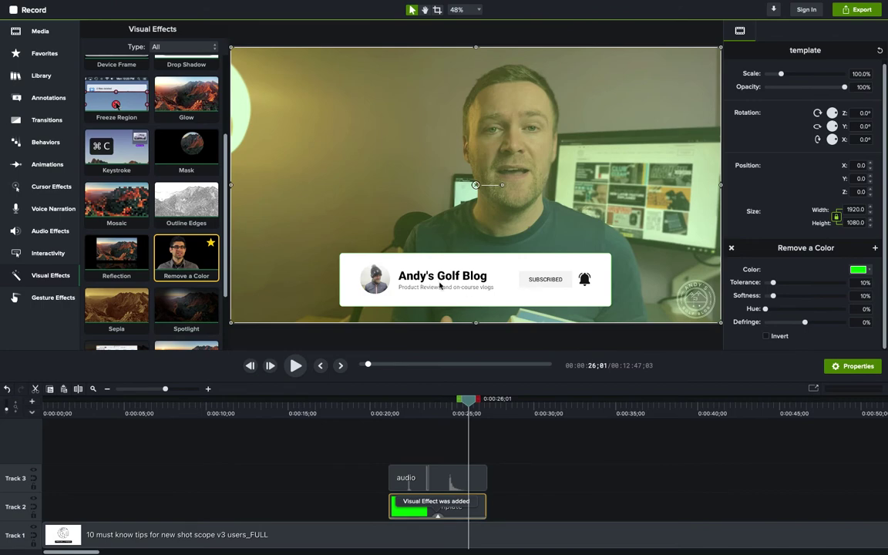
drag(468, 398, 397, 404)
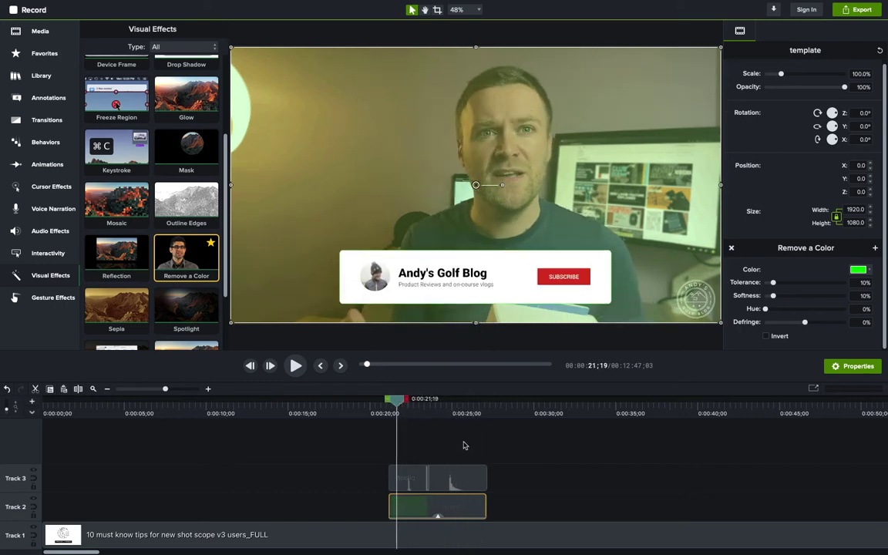
Select the template clip to show its Remove a Color settings: green, 10% tolerance, 10% softness.
click(431, 482)
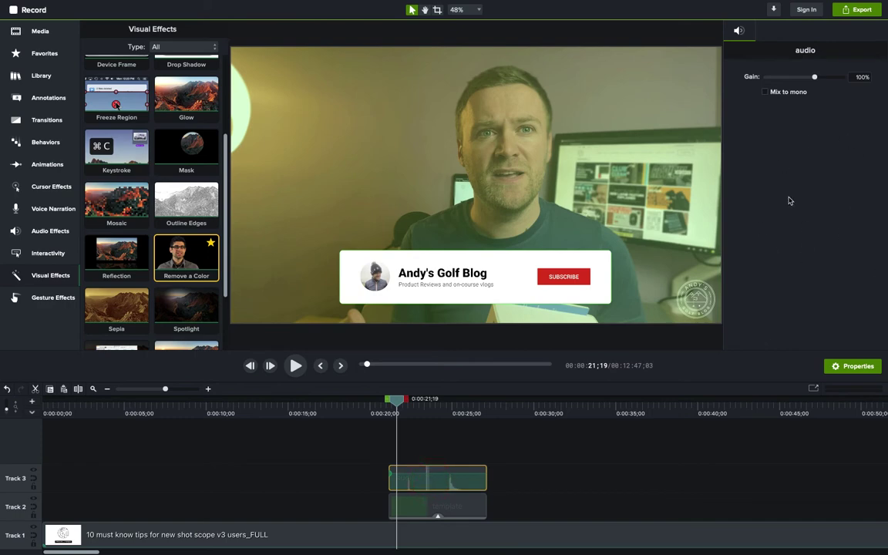
click(453, 505)
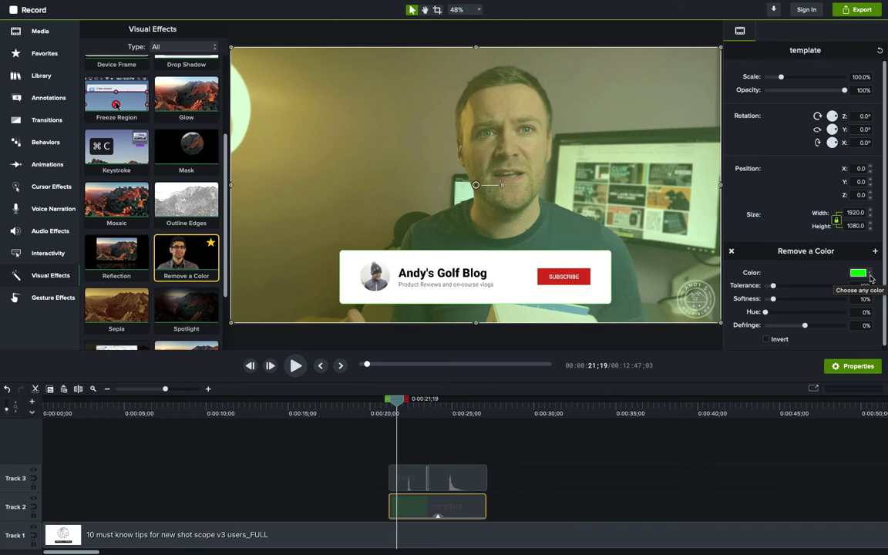
Nudge the Remove a Color tolerance up and magnify the canvas to 300% to inspect the pop-up.
click(773, 286)
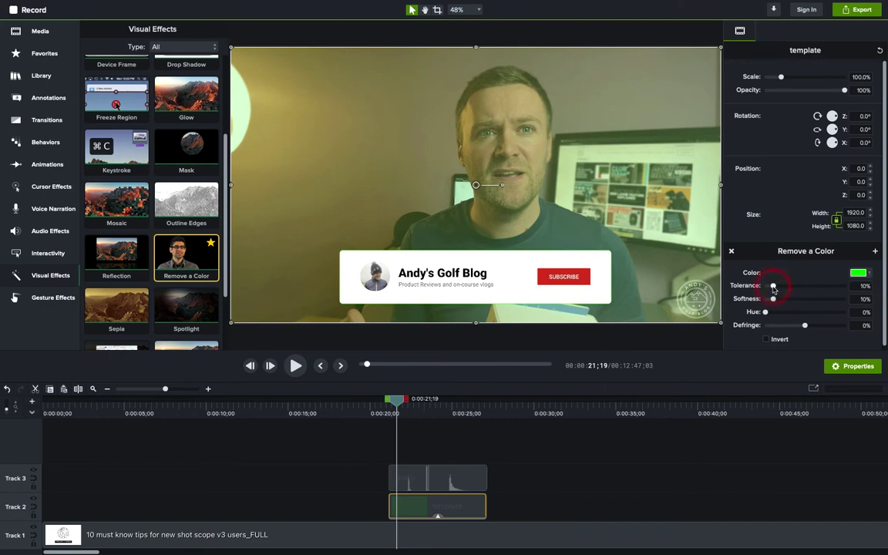
mouse_move(773, 287)
mouse_down()
mouse_move(754, 289)
mouse_move(779, 287)
mouse_up()
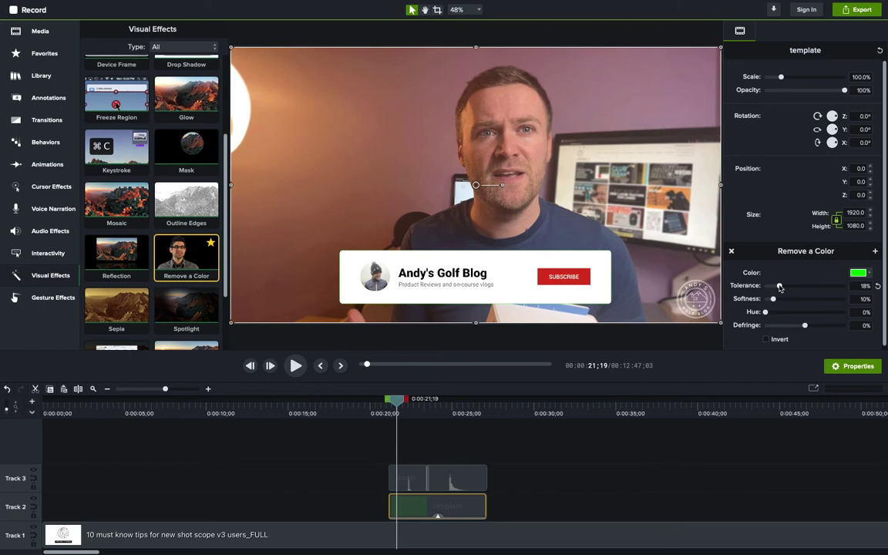
click(457, 10)
click(483, 99)
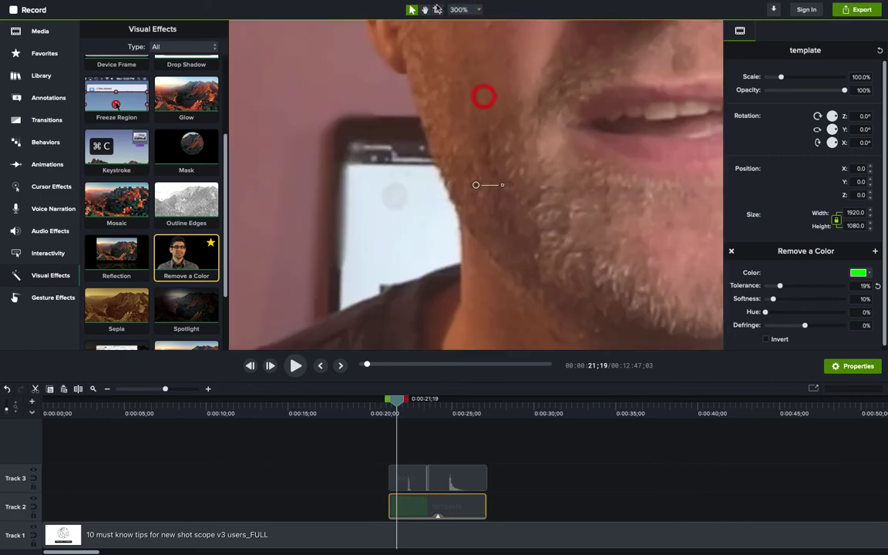
click(424, 10)
scroll(364, 177, down, 10)
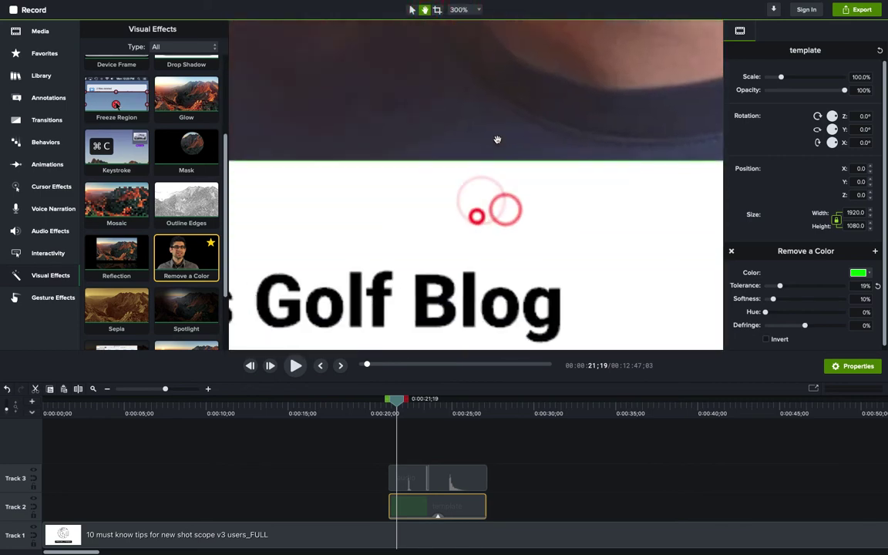
scroll(364, 177, left, 10)
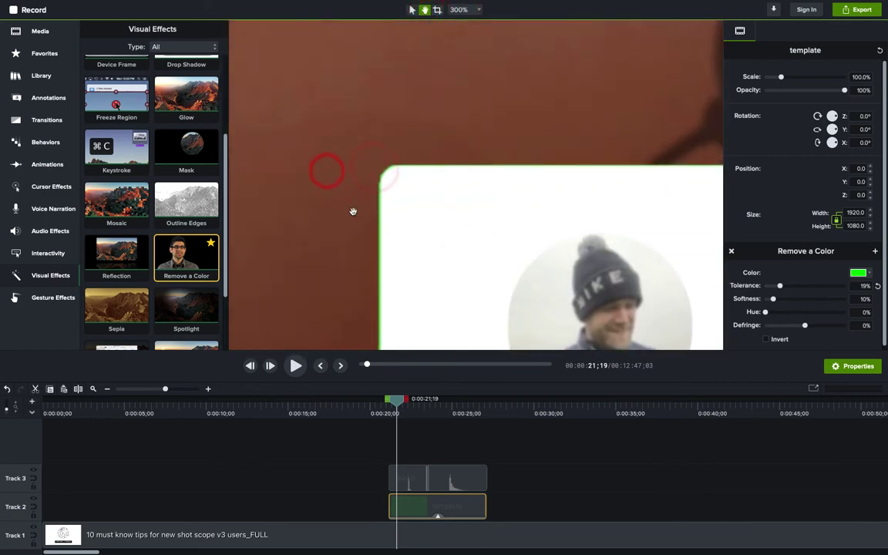
scroll(426, 83, down, 3)
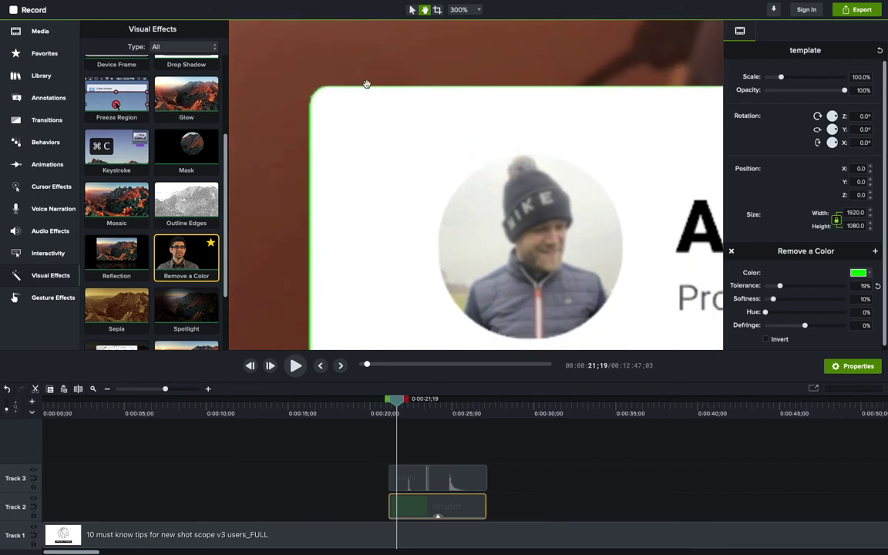
Raise the tolerance to 70% and pan along the pop-up's edges to confirm the green fringe is gone.
click(411, 9)
drag(781, 288, 821, 287)
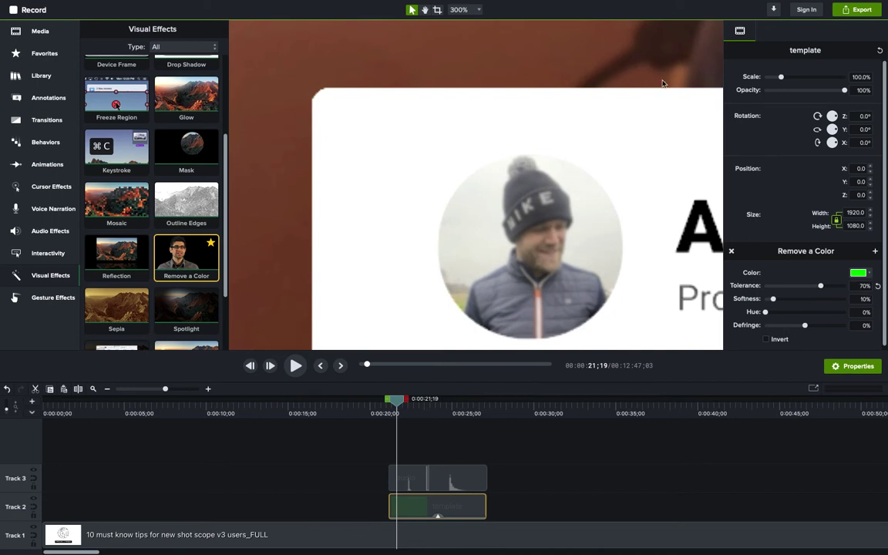
click(425, 9)
drag(552, 171, 511, 184)
drag(627, 180, 370, 171)
click(479, 9)
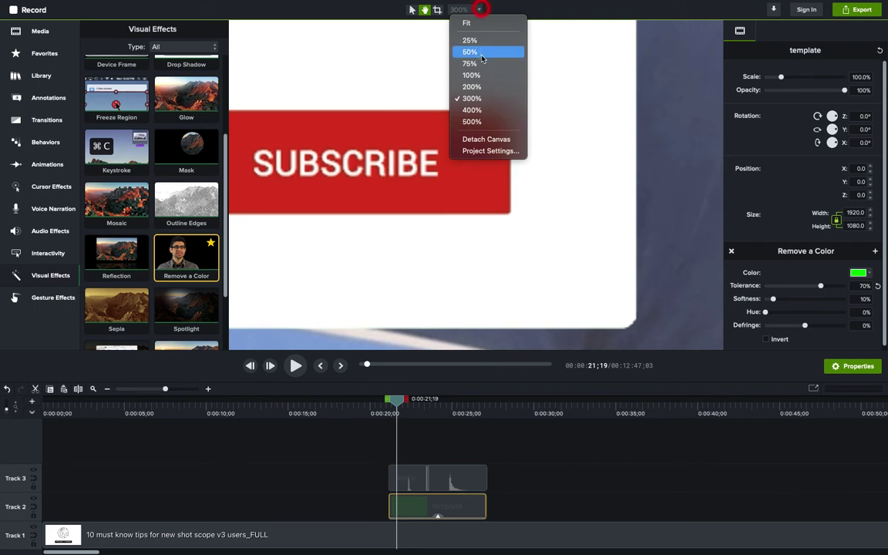
Preview the keyed green pop-up at Fit zoom, then move the playhead to 0:00:30;12.
click(480, 25)
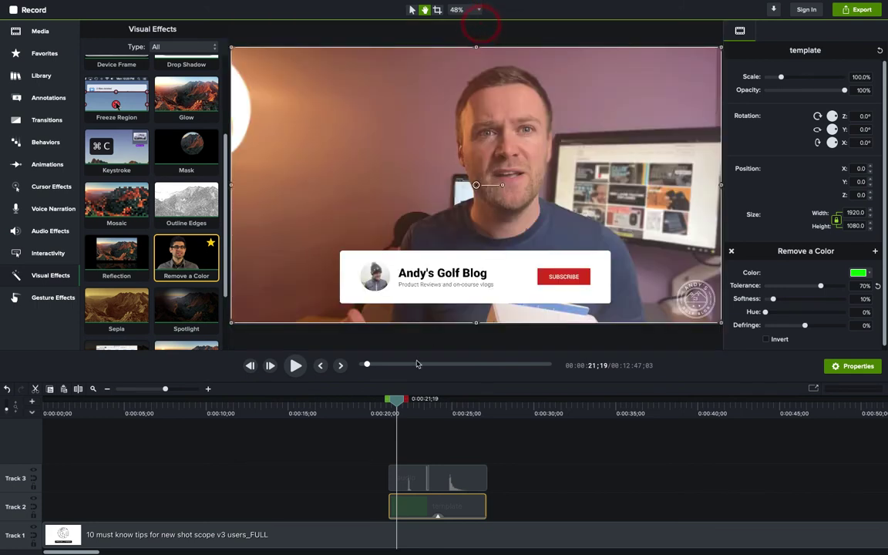
drag(396, 398, 369, 401)
key(space)
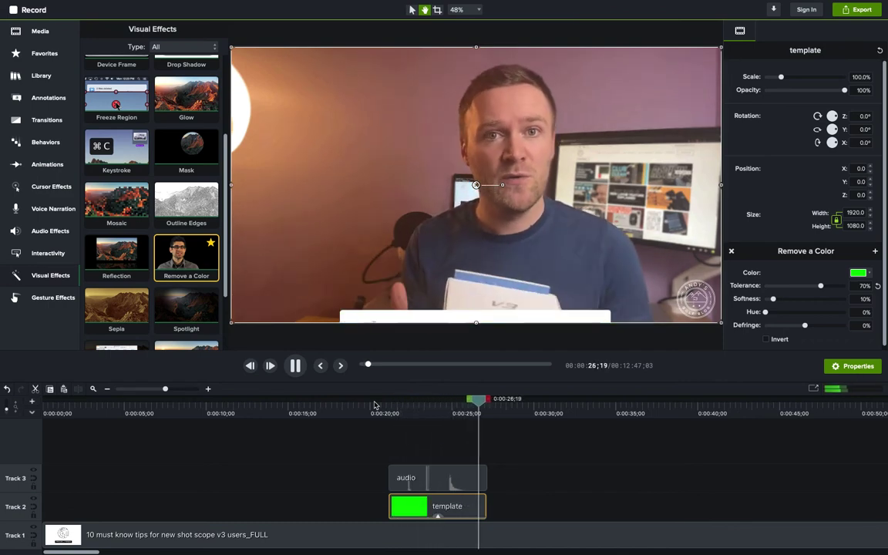
key(space)
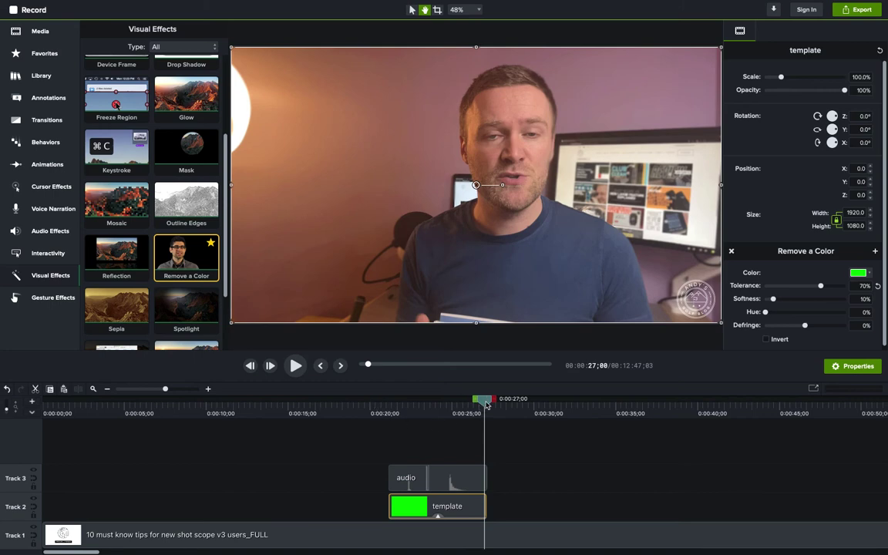
drag(485, 403, 541, 413)
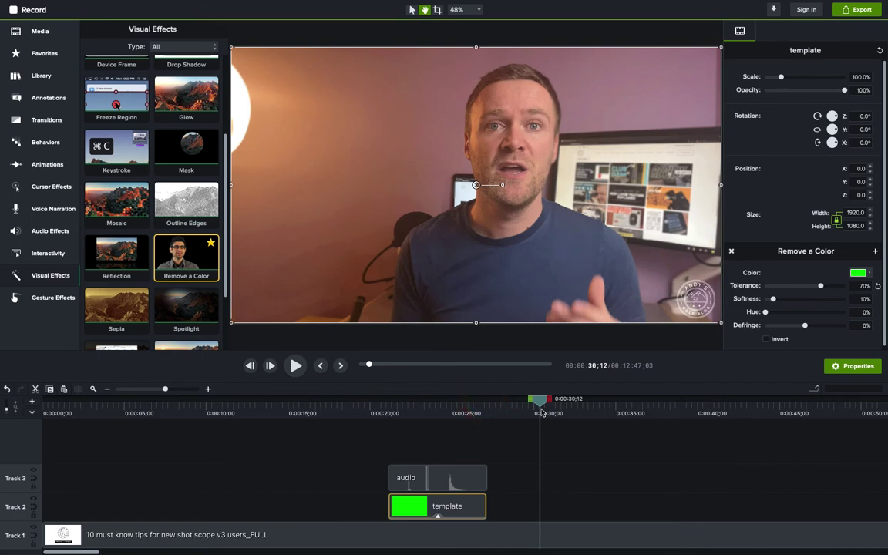
Drag the blue subscribe template from the Media Bin to Track 2 and its audio to Track 3.
click(40, 31)
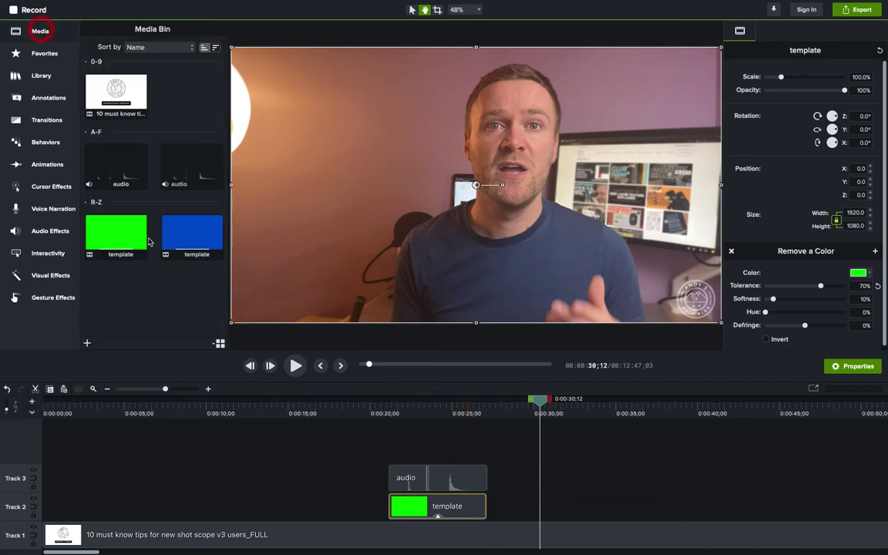
click(191, 230)
drag(192, 230, 543, 505)
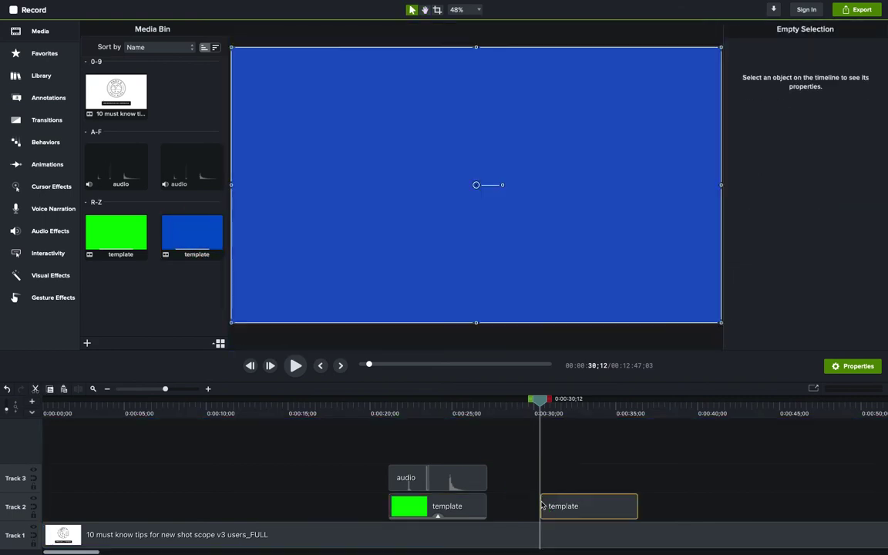
drag(181, 157, 540, 477)
Align the blue template clip with its audio clip.
drag(540, 401, 531, 402)
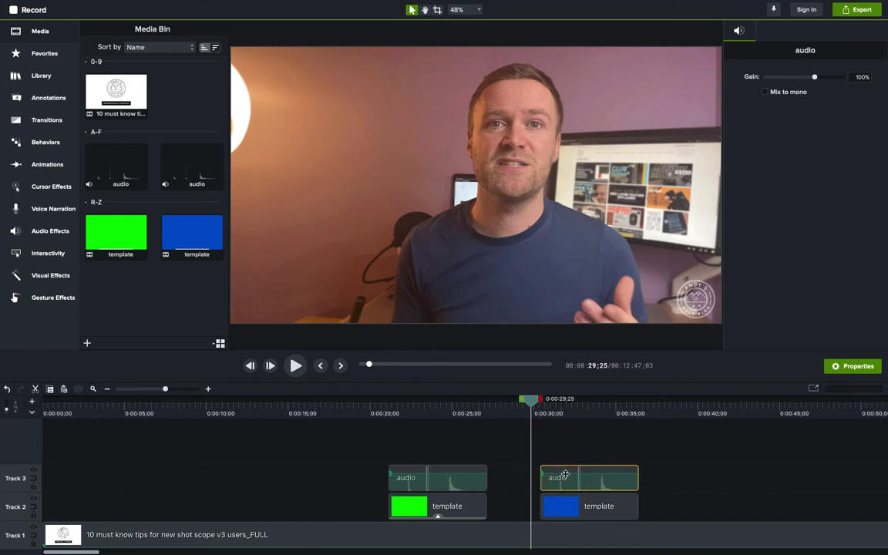
click(571, 490)
drag(575, 505, 575, 503)
Preview the blue subscribe animation, then return the playhead to 0:00:29;25.
click(589, 409)
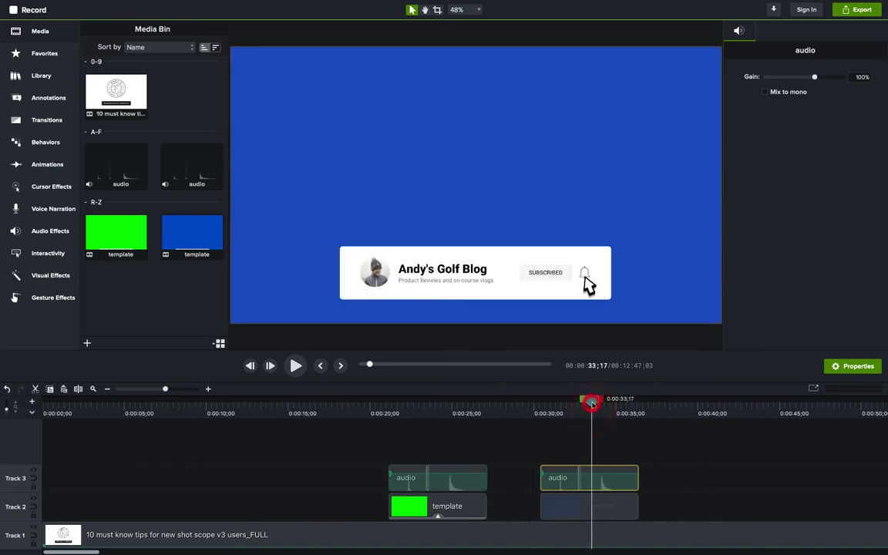
key(space)
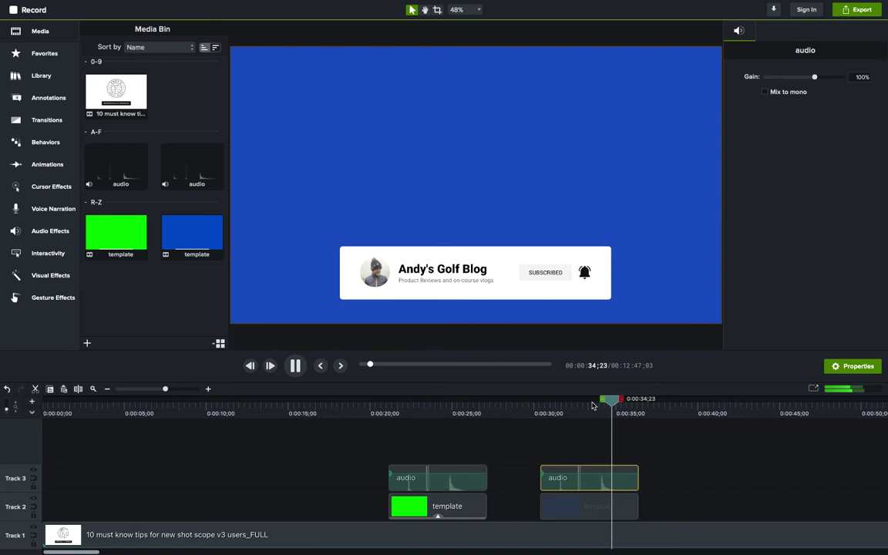
key(space)
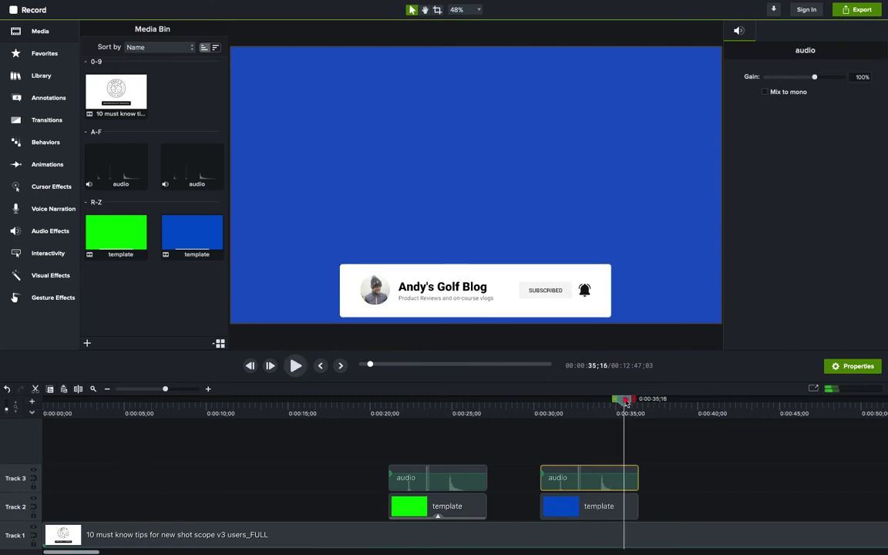
drag(624, 398, 531, 399)
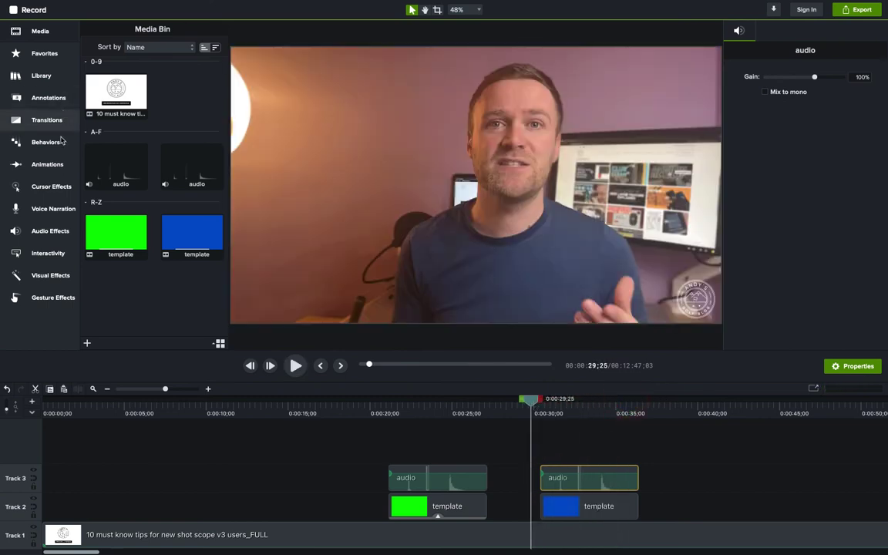
Drop Remove a Color from Visual Effects onto the blue template clip and view it.
click(48, 277)
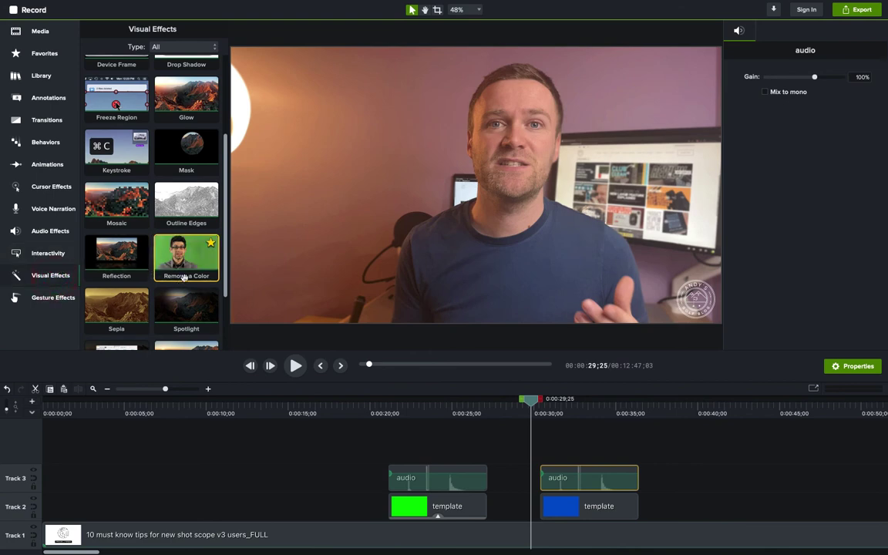
drag(158, 231, 576, 510)
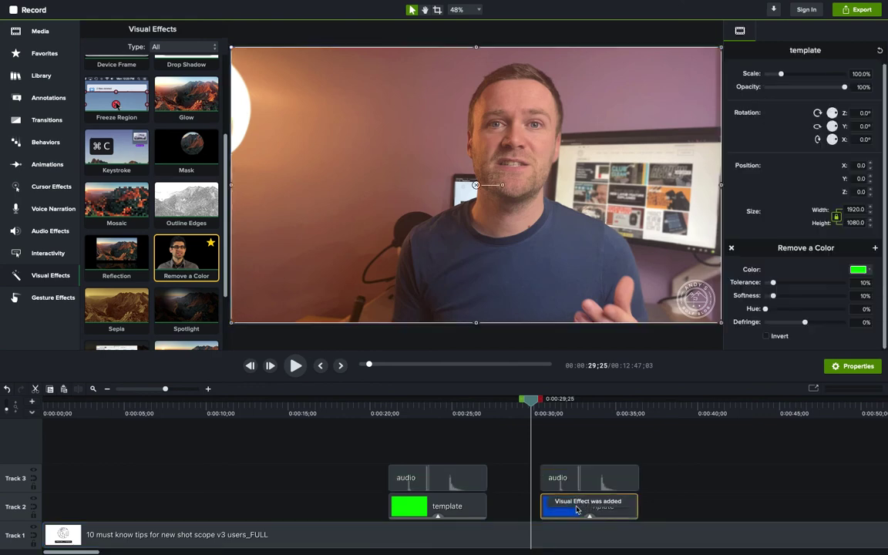
drag(532, 401, 574, 411)
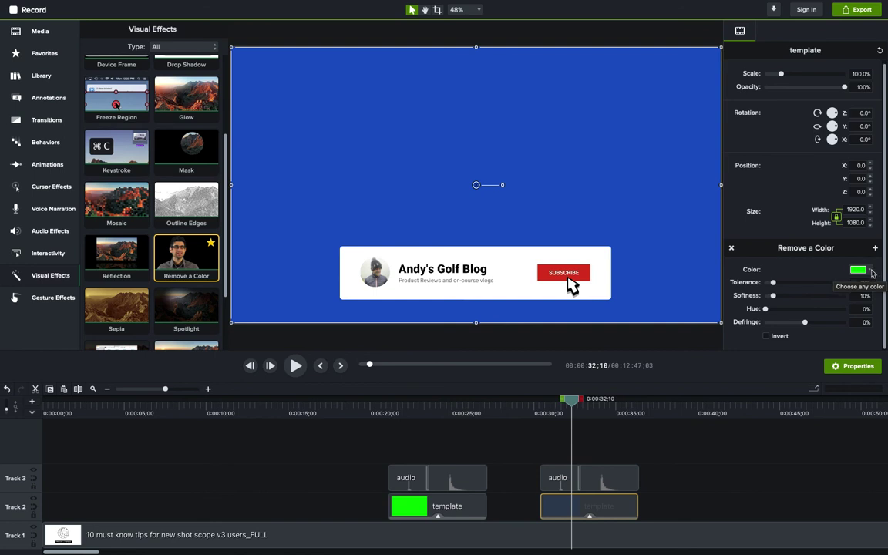
Eyedrop the blue background (#1853C1) in the canvas as the Remove a Color colour.
click(870, 270)
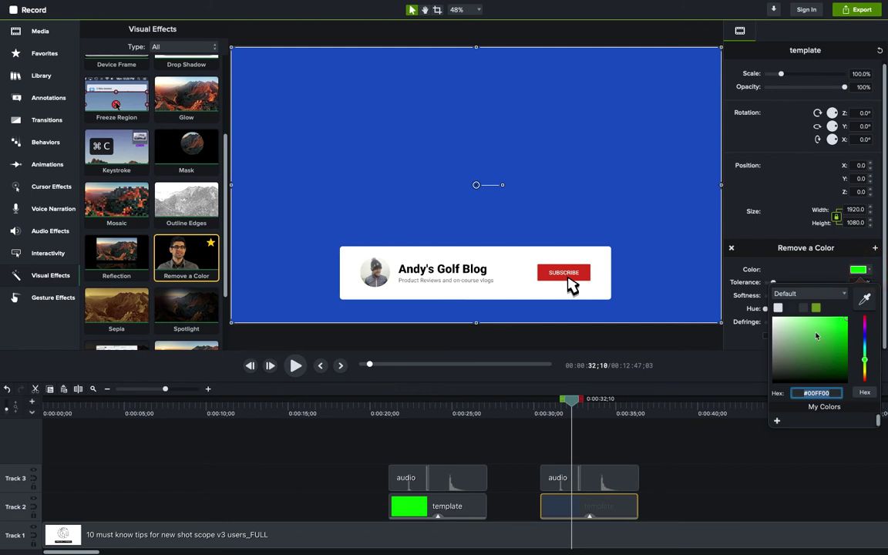
click(865, 300)
click(473, 111)
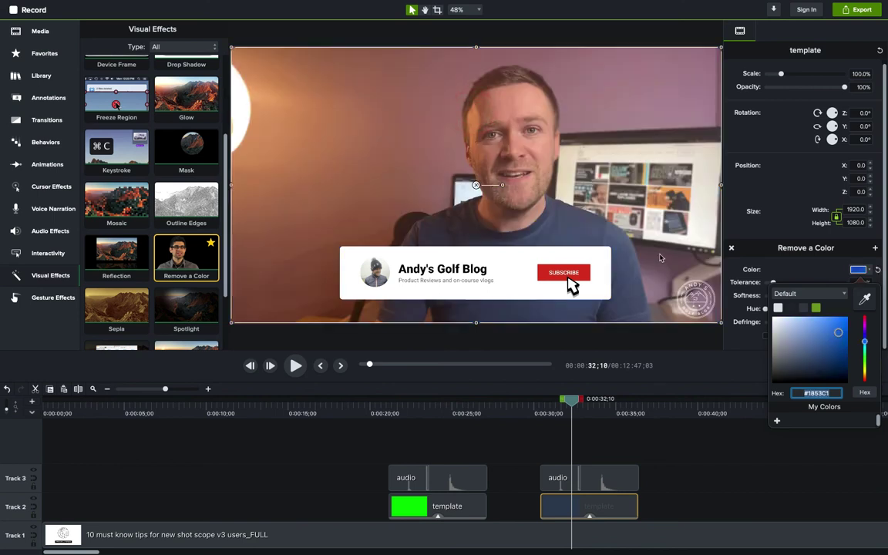
click(780, 265)
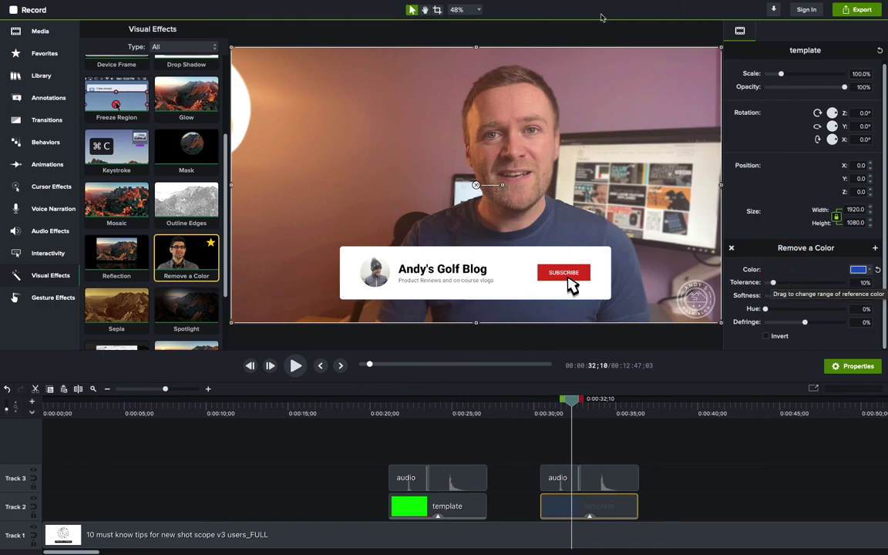
Zoom the canvas to 300% and pan with the Hand tool to the card edge.
click(463, 9)
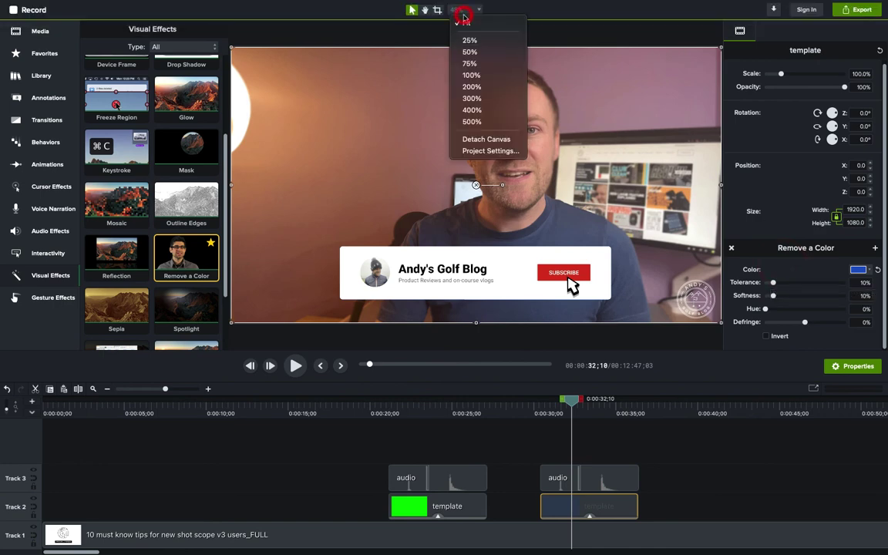
click(461, 87)
click(423, 10)
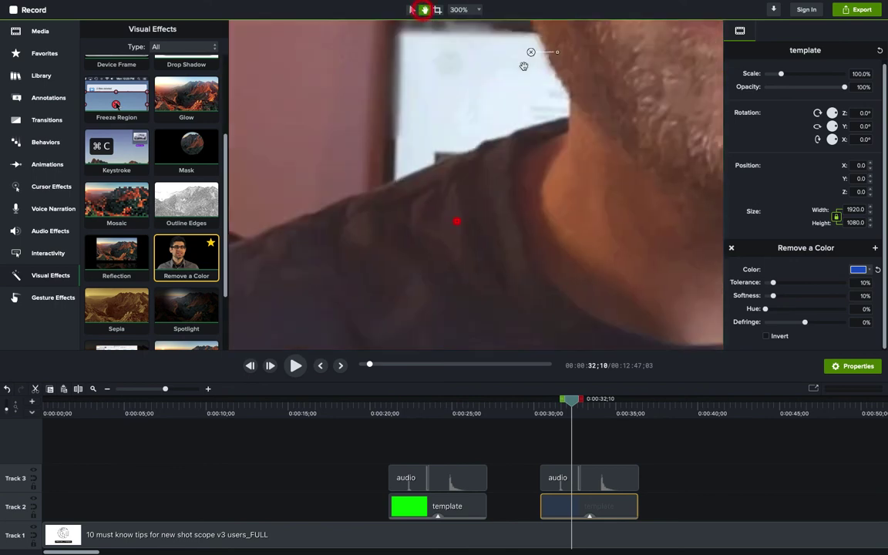
scroll(463, 185, down, 10)
scroll(332, 158, left, 8)
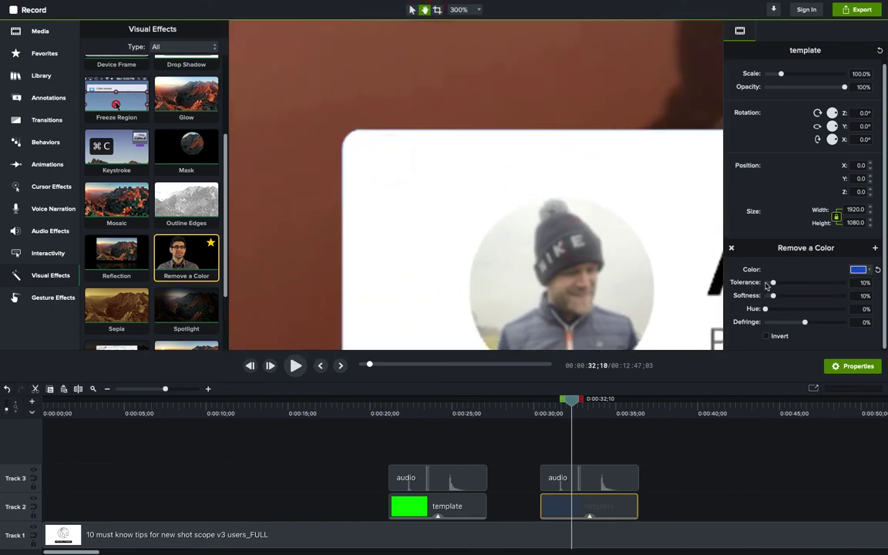
Raise Remove a Color tolerance to 28% and return canvas zoom to Fit.
mouse_move(774, 285)
mouse_down()
mouse_move(788, 286)
mouse_move(765, 285)
mouse_move(787, 281)
mouse_up()
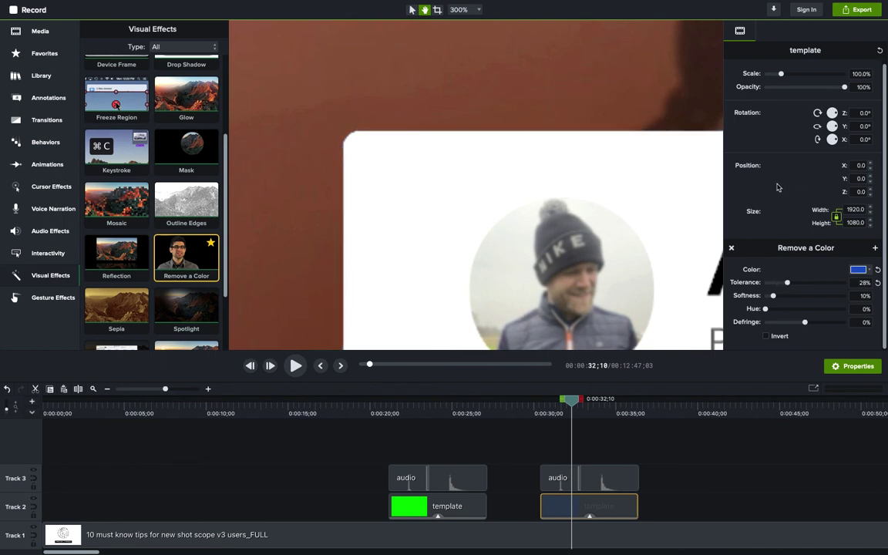
click(476, 10)
click(479, 26)
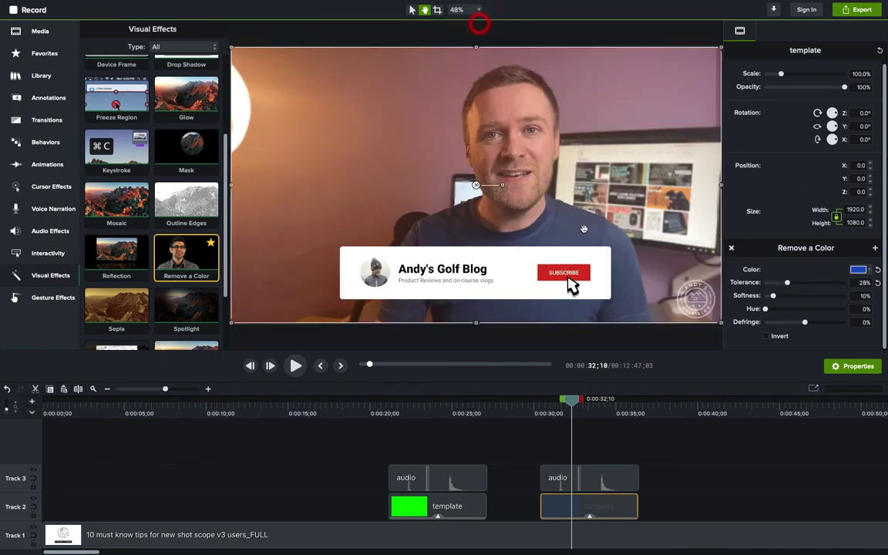
Collapse the tools panel and hide Properties to enlarge the preview.
click(36, 30)
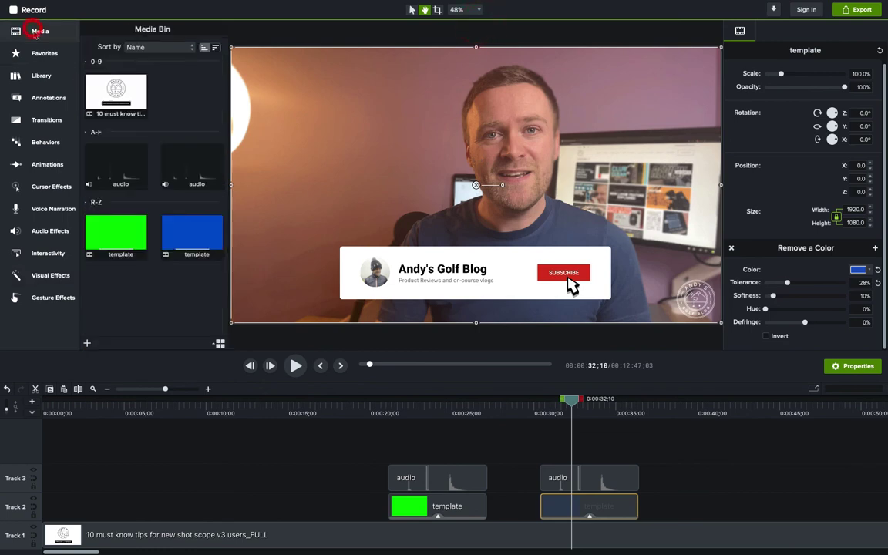
click(36, 31)
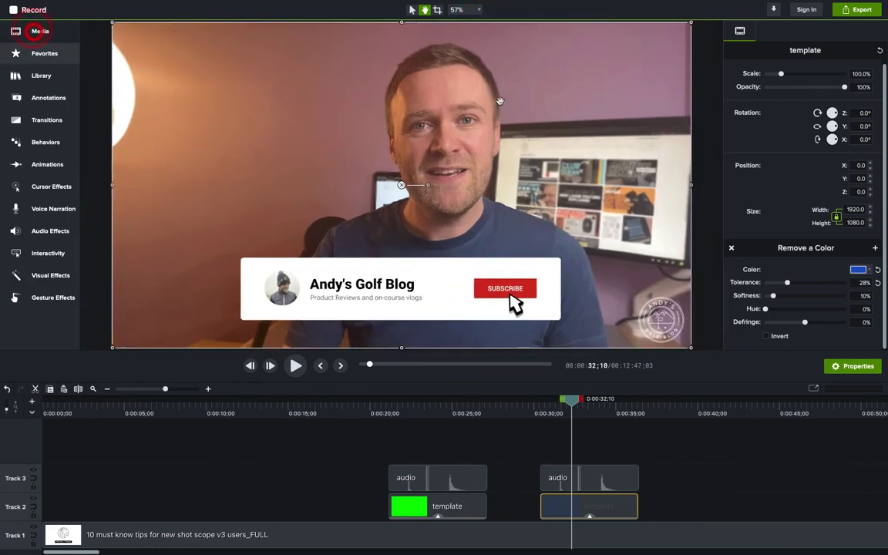
click(739, 32)
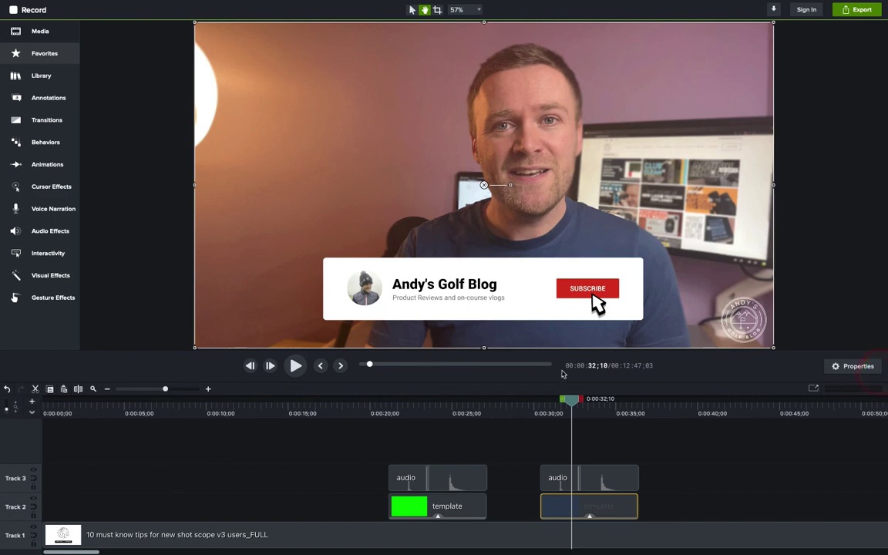
Play the blue subscribe overlay from about 0:00:30;06, then stop.
drag(571, 401, 535, 403)
key(space)
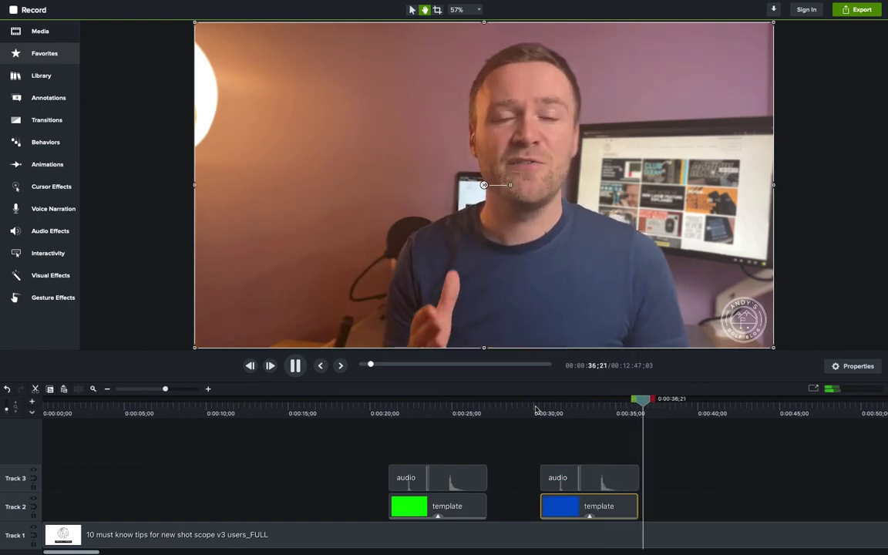
key(space)
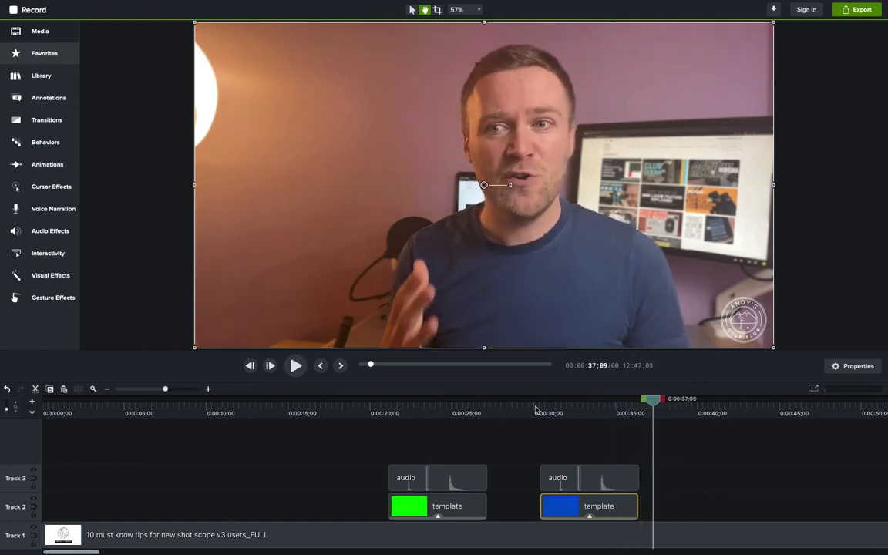